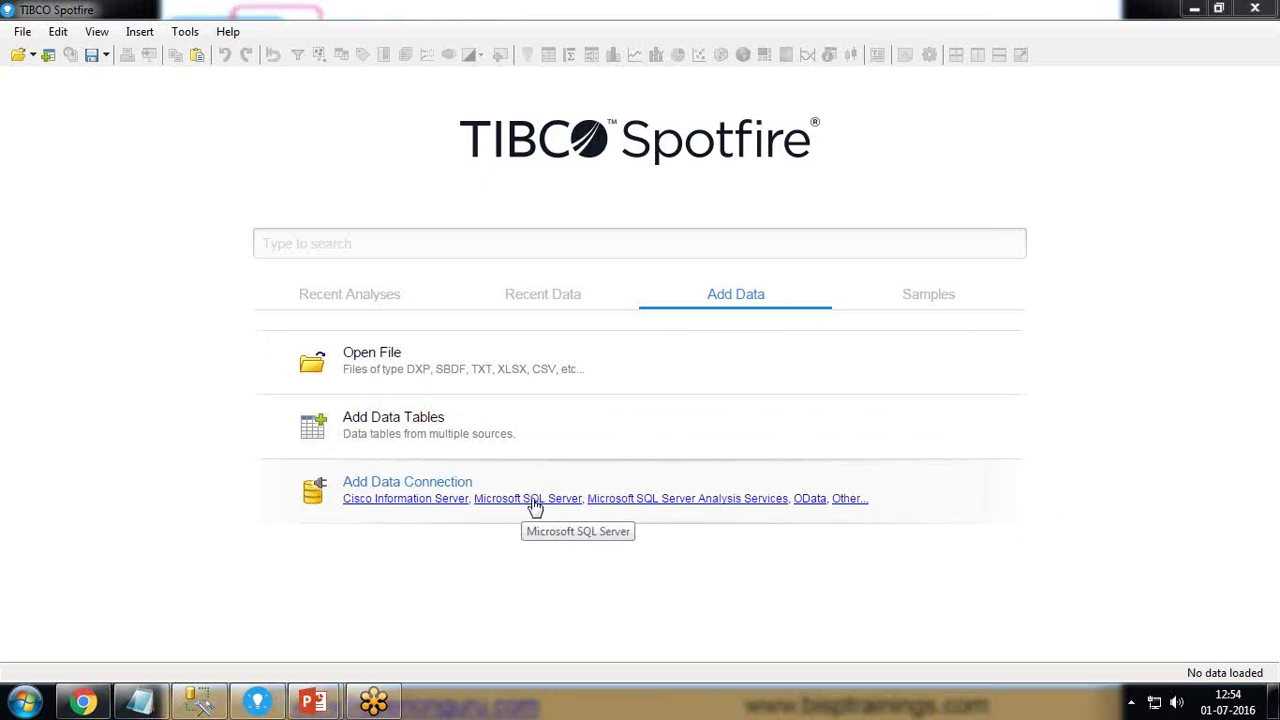
- Start a new Microsoft SQL Server data connection and check the server name in SQL Server Management Studio before returning to Spotfire
click(547, 502)
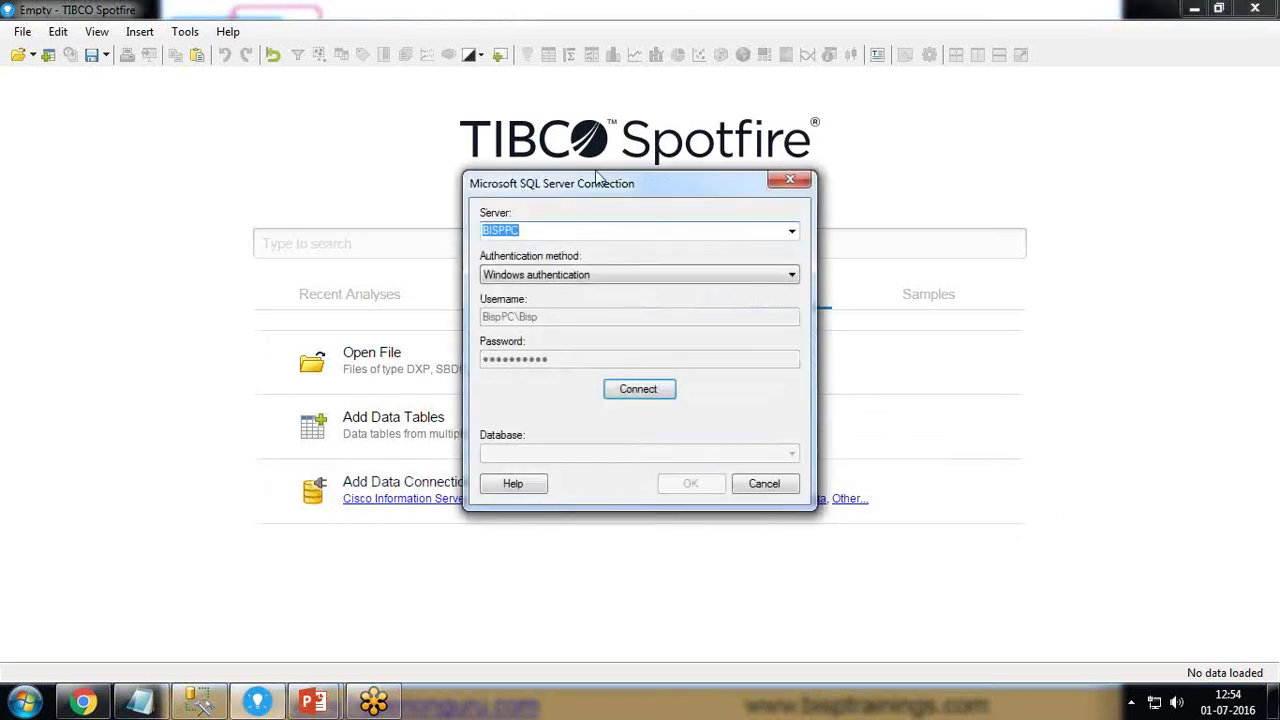
drag(596, 189, 476, 169)
click(418, 210)
click(200, 703)
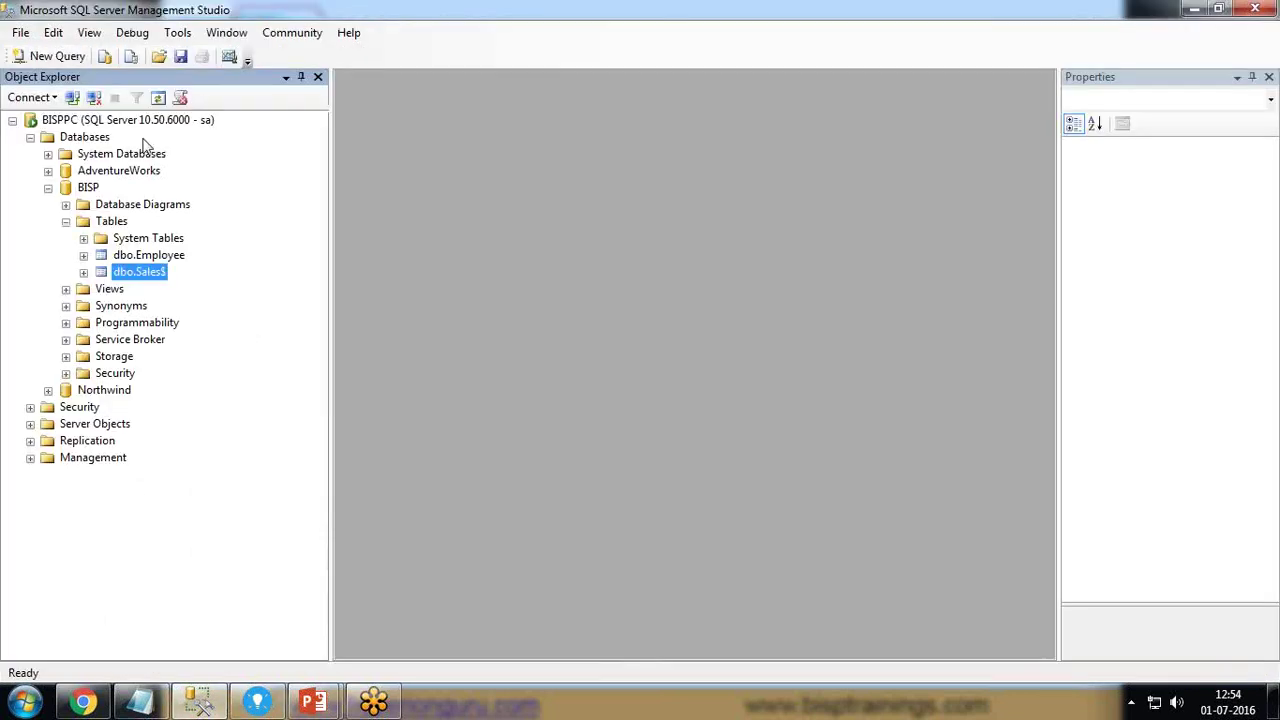
click(262, 704)
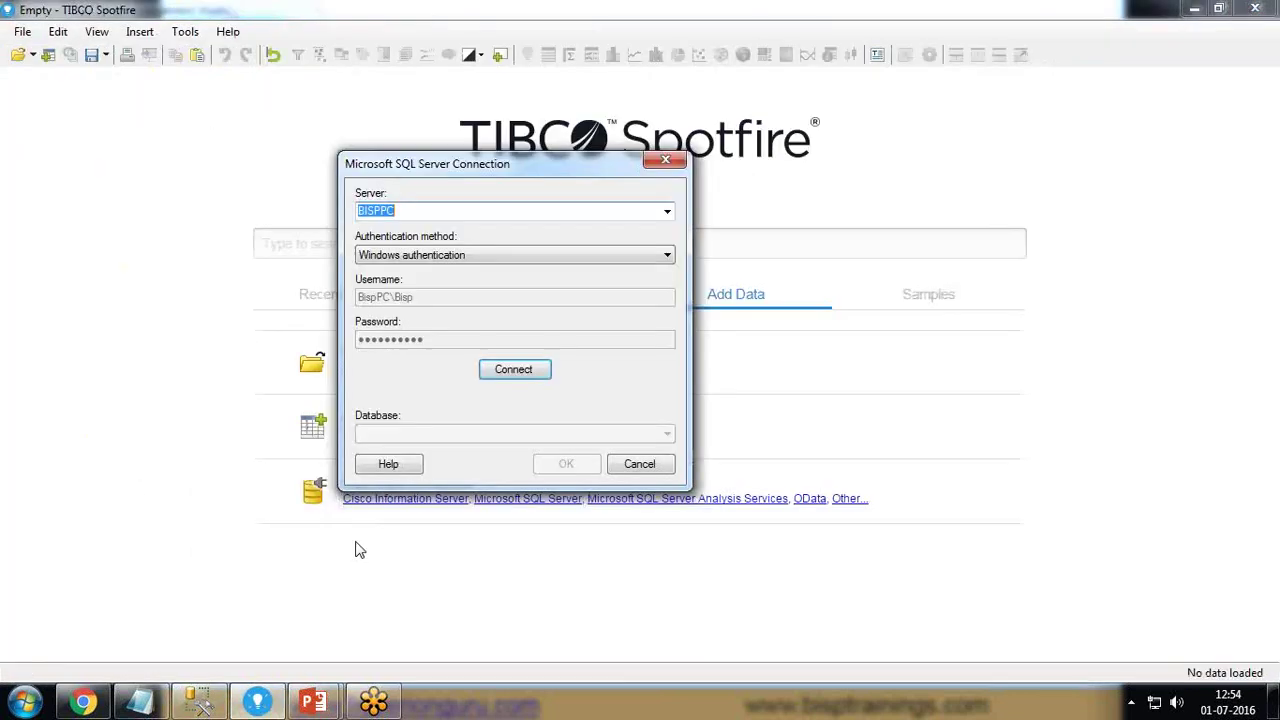
- Connect to server BISPPC using SQL Server authentication with the username sa and the account password
click(414, 257)
click(414, 284)
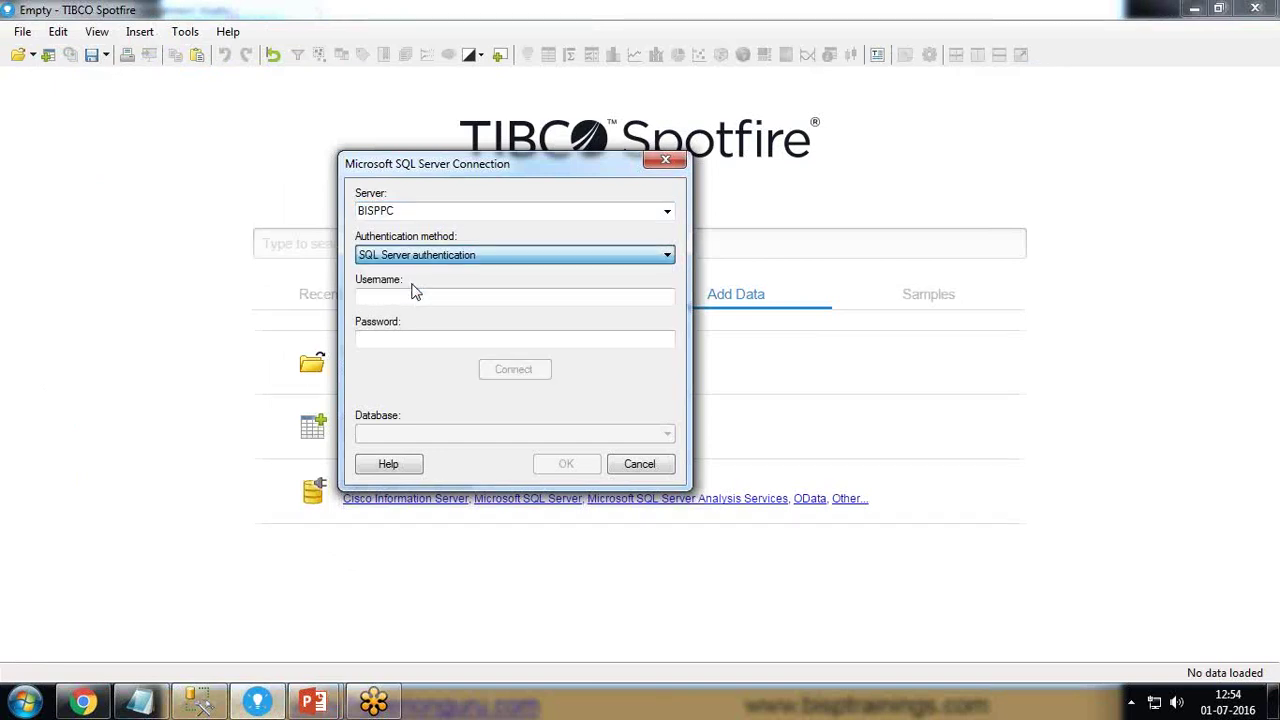
click(397, 297)
text(sa)
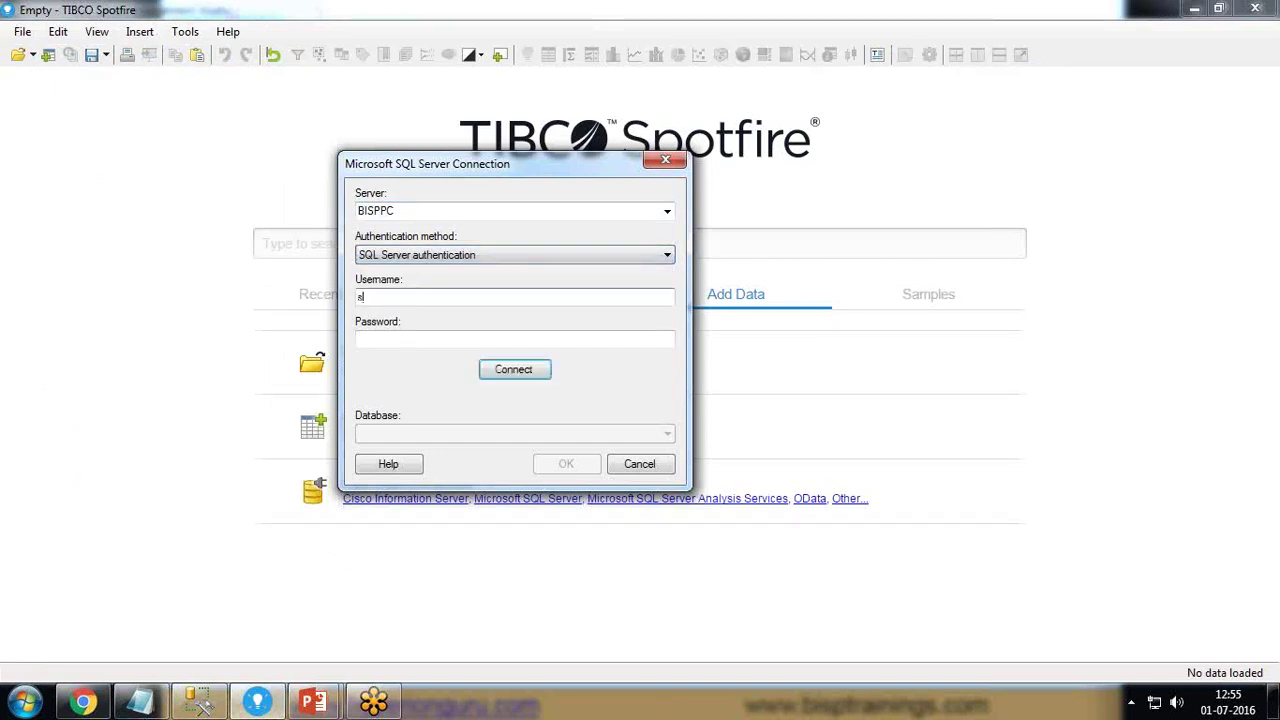
click(398, 339)
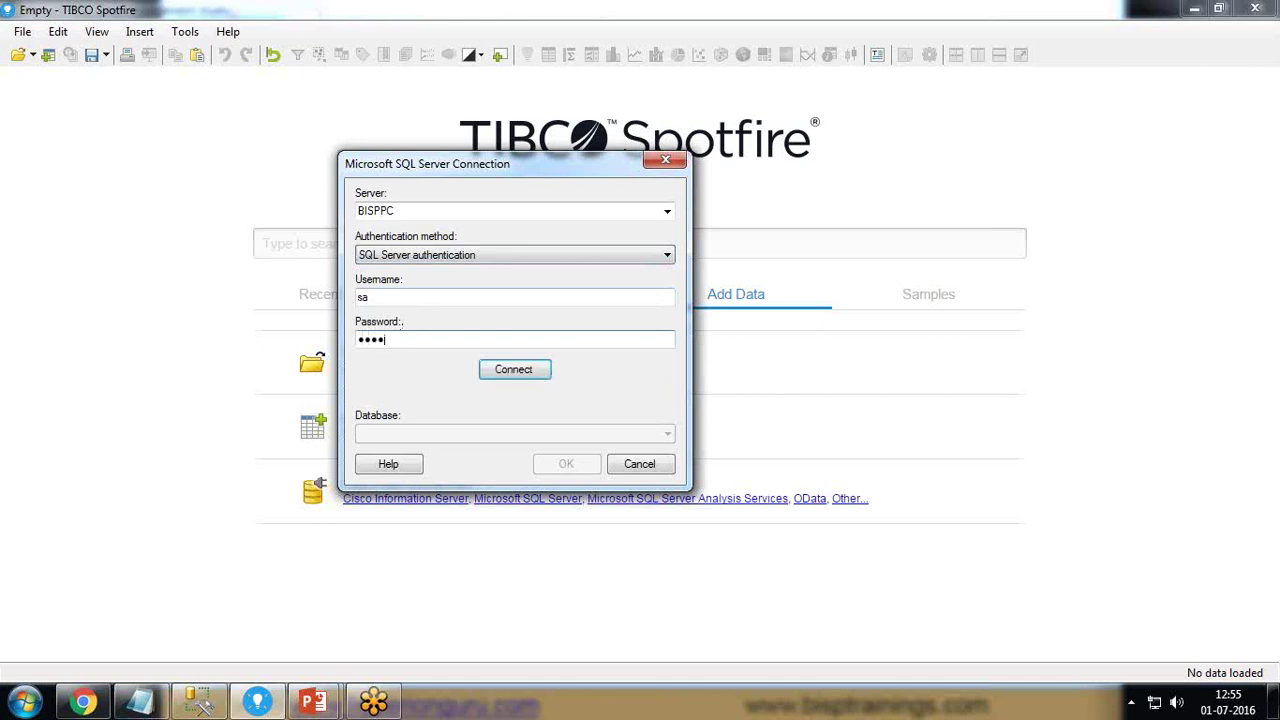
text(********)
click(505, 370)
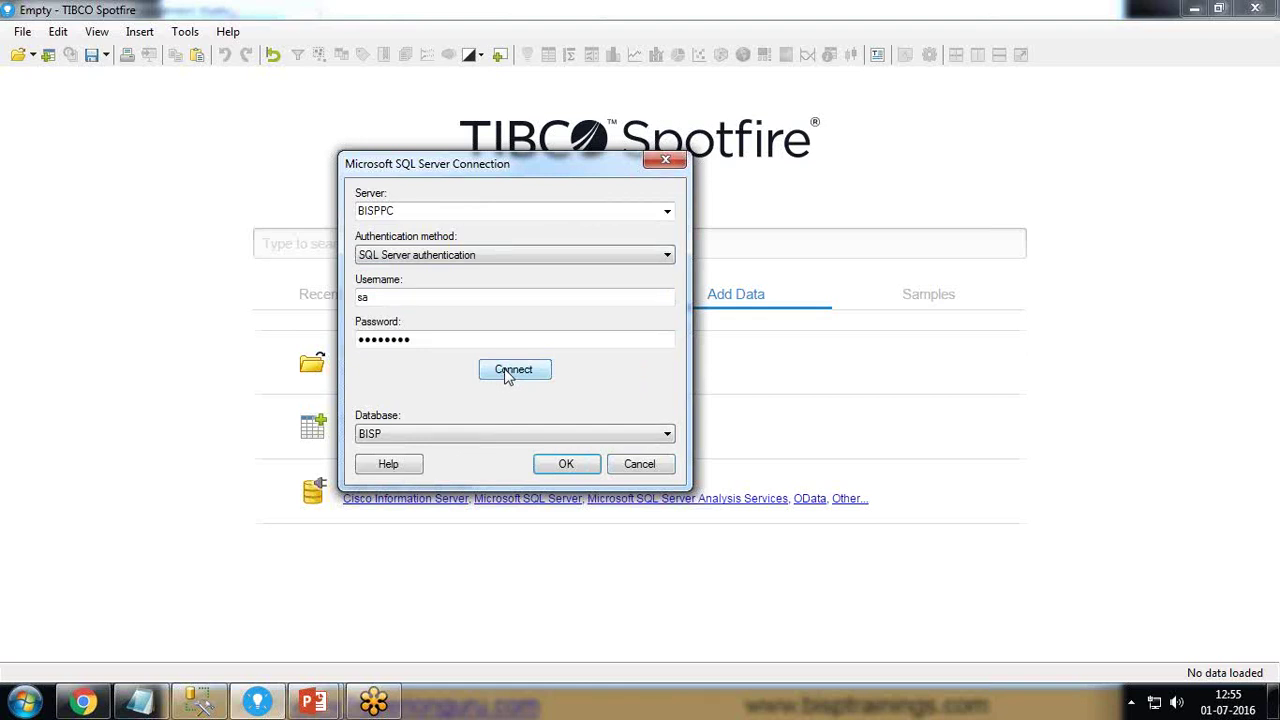
- Compare the available databases with those in SQL Server Management Studio, then choose the BISP database in Spotfire and confirm the connection
click(497, 438)
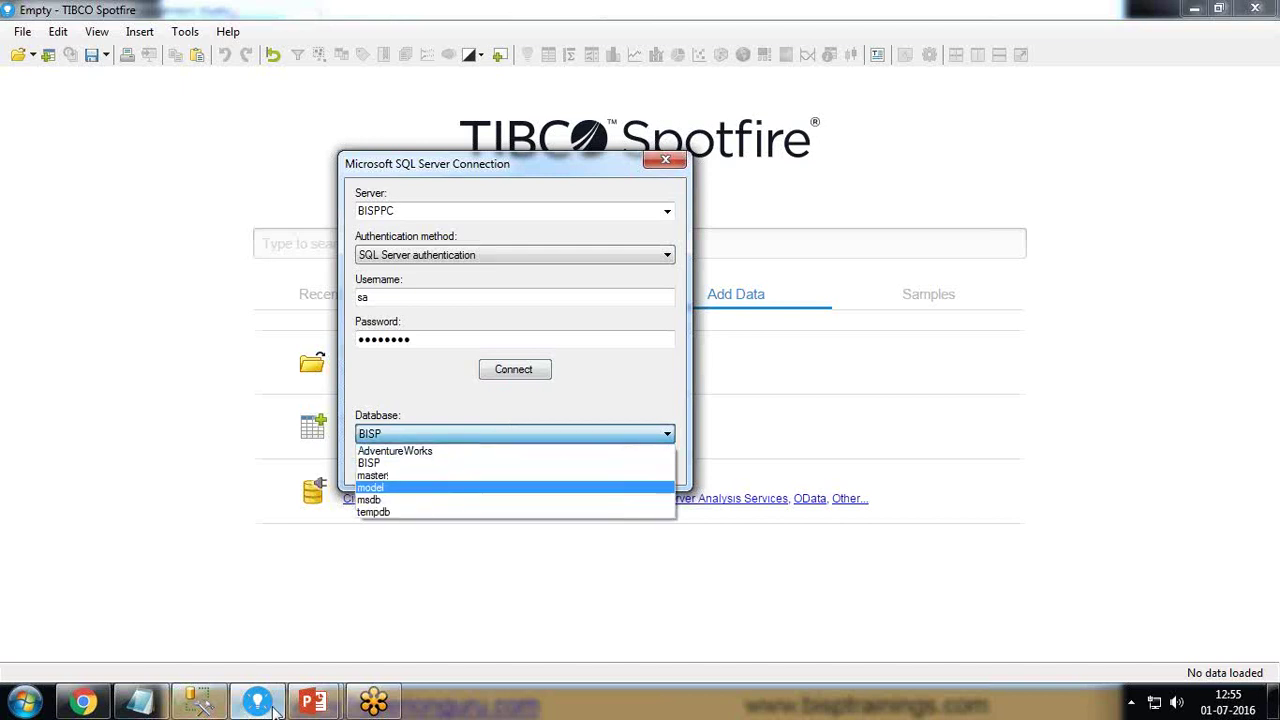
click(199, 702)
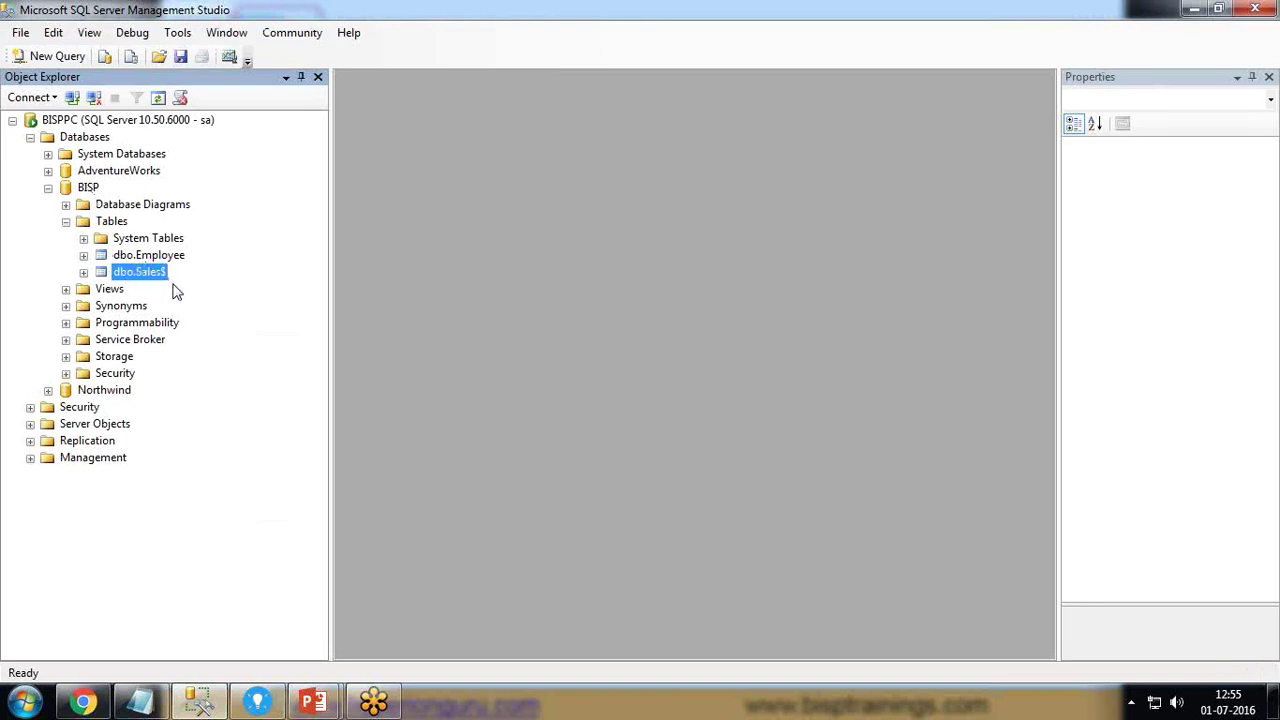
click(258, 702)
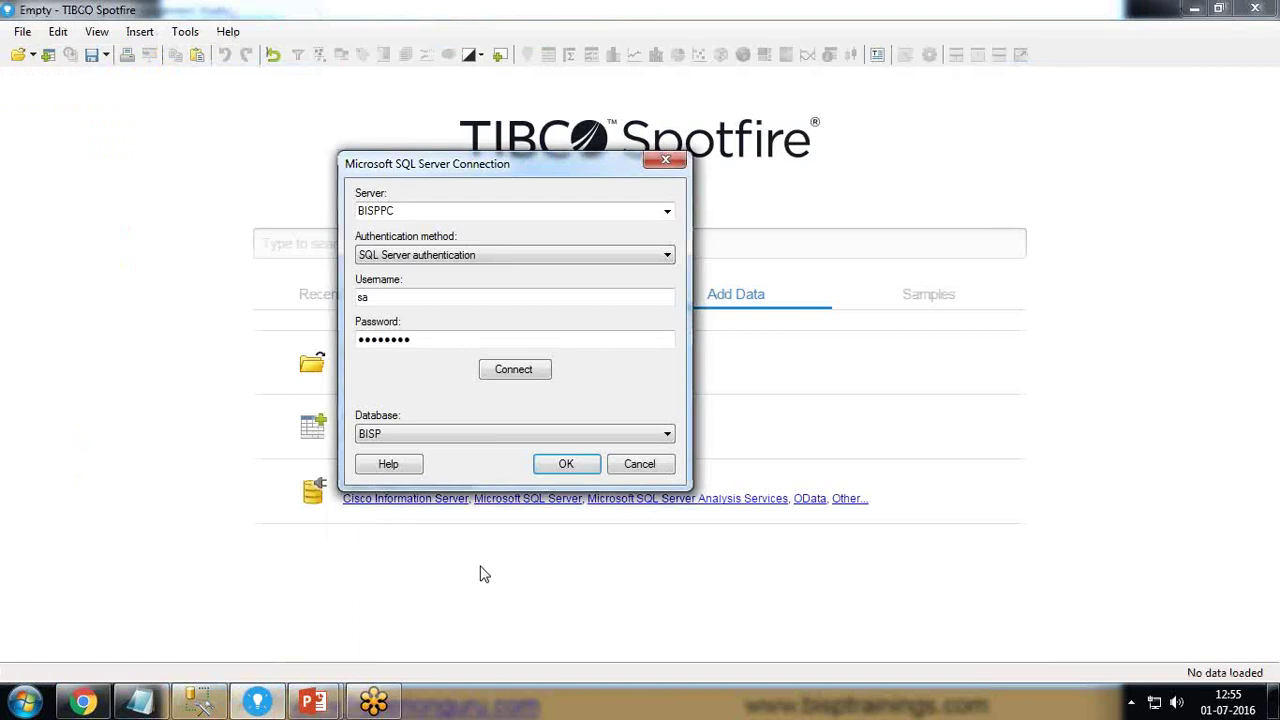
click(457, 434)
click(386, 463)
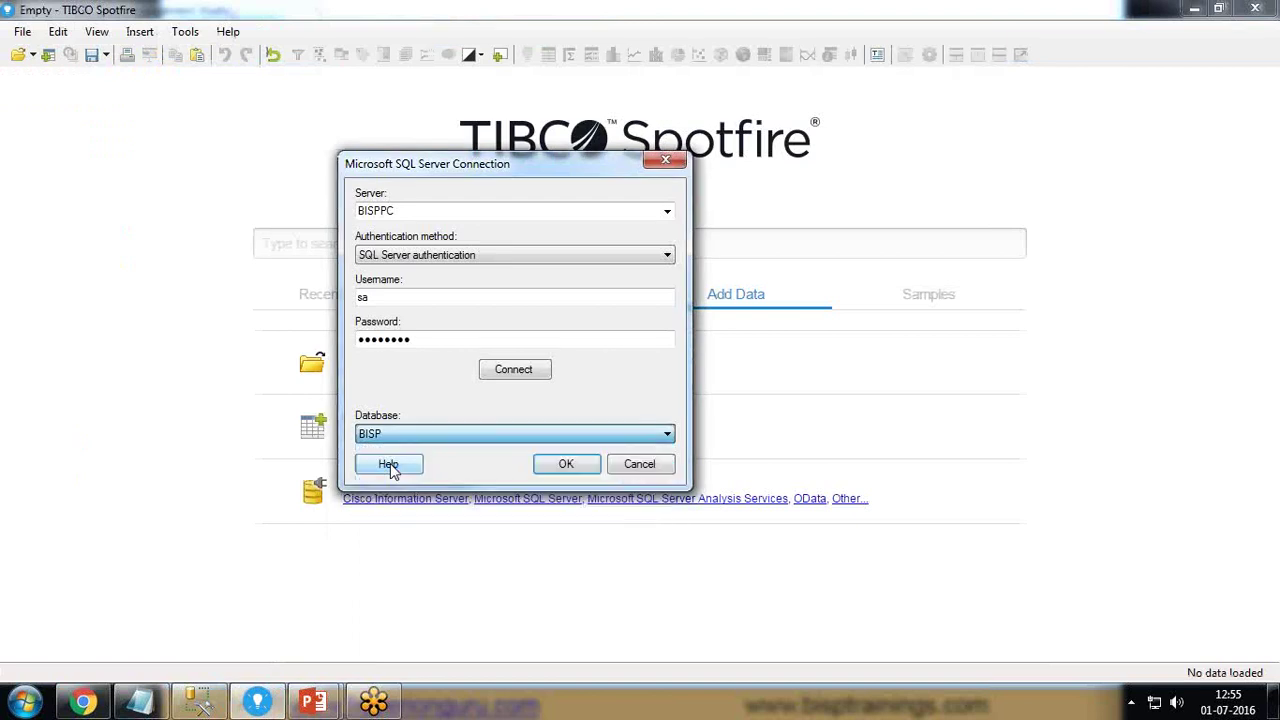
click(565, 465)
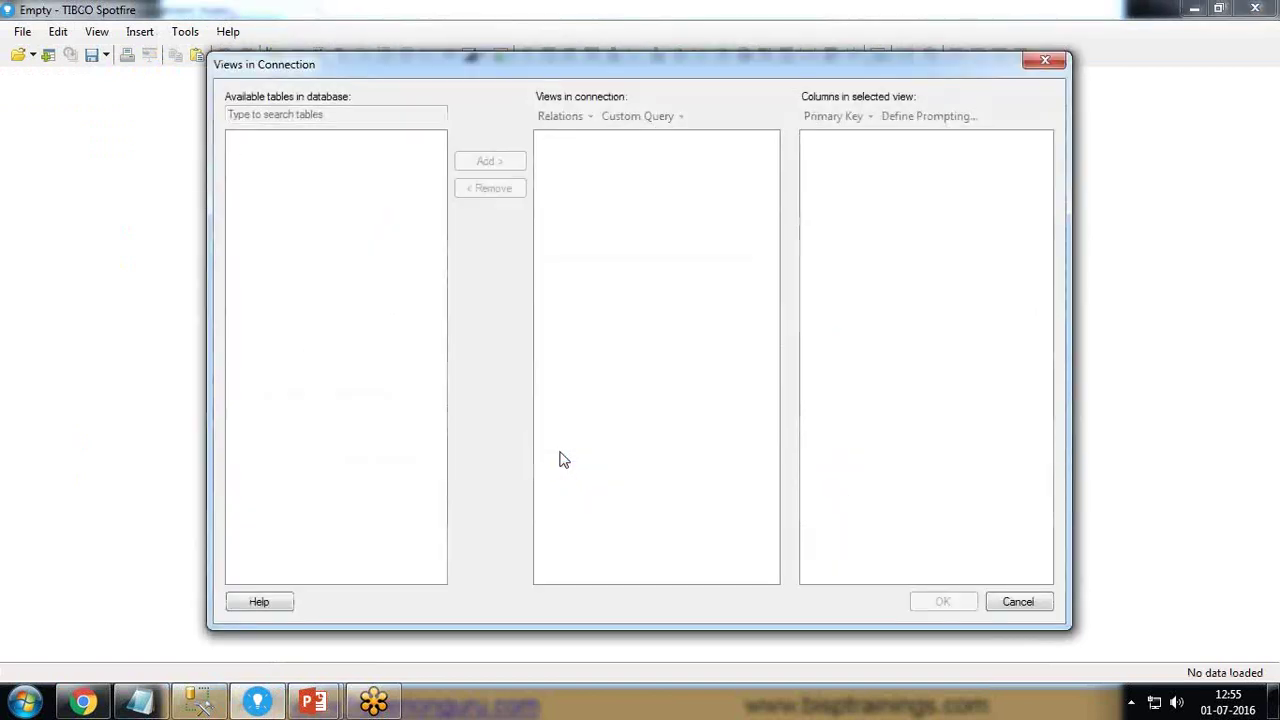
- Add the Sales$ table with all its columns to the views in the connection and confirm
drag(514, 63, 397, 57)
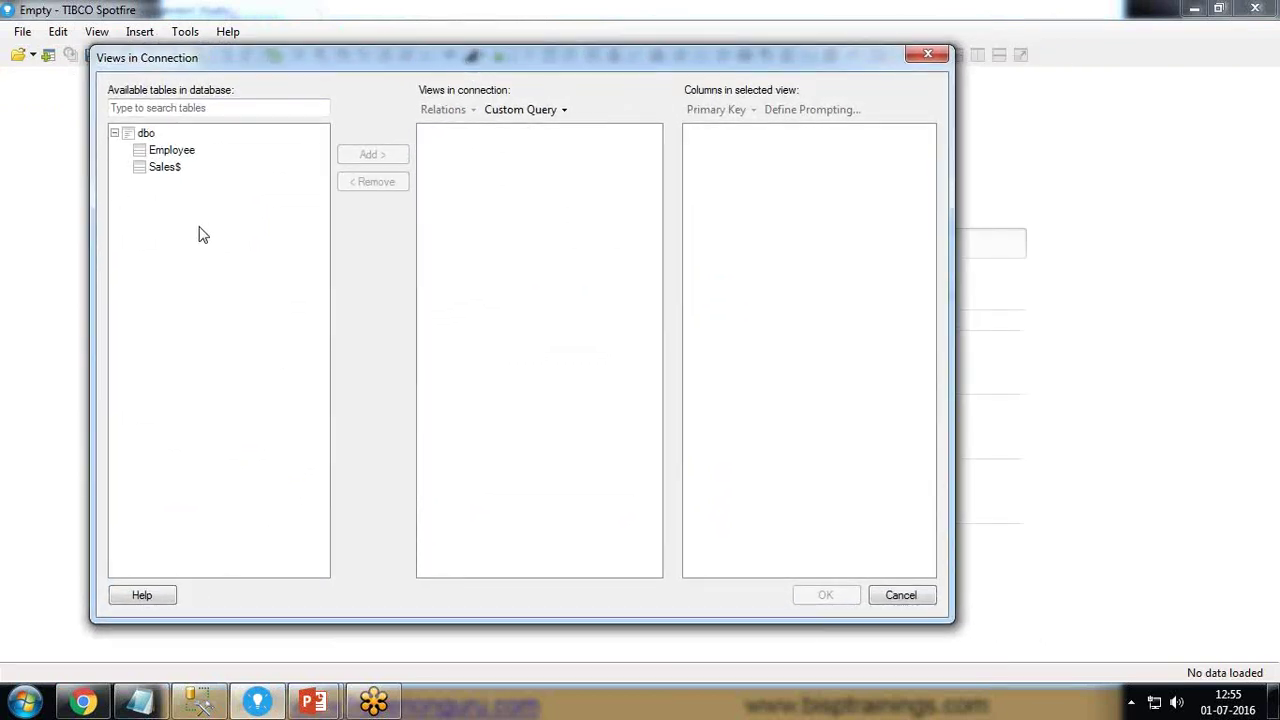
click(158, 172)
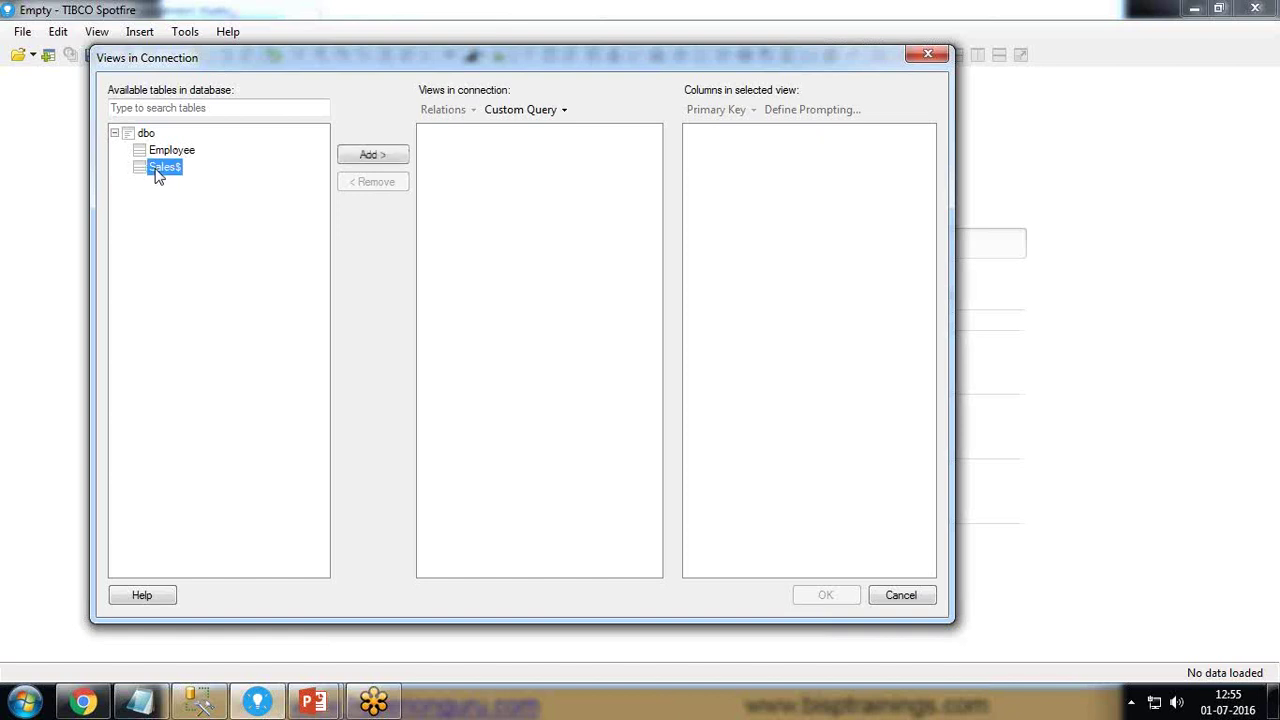
click(368, 161)
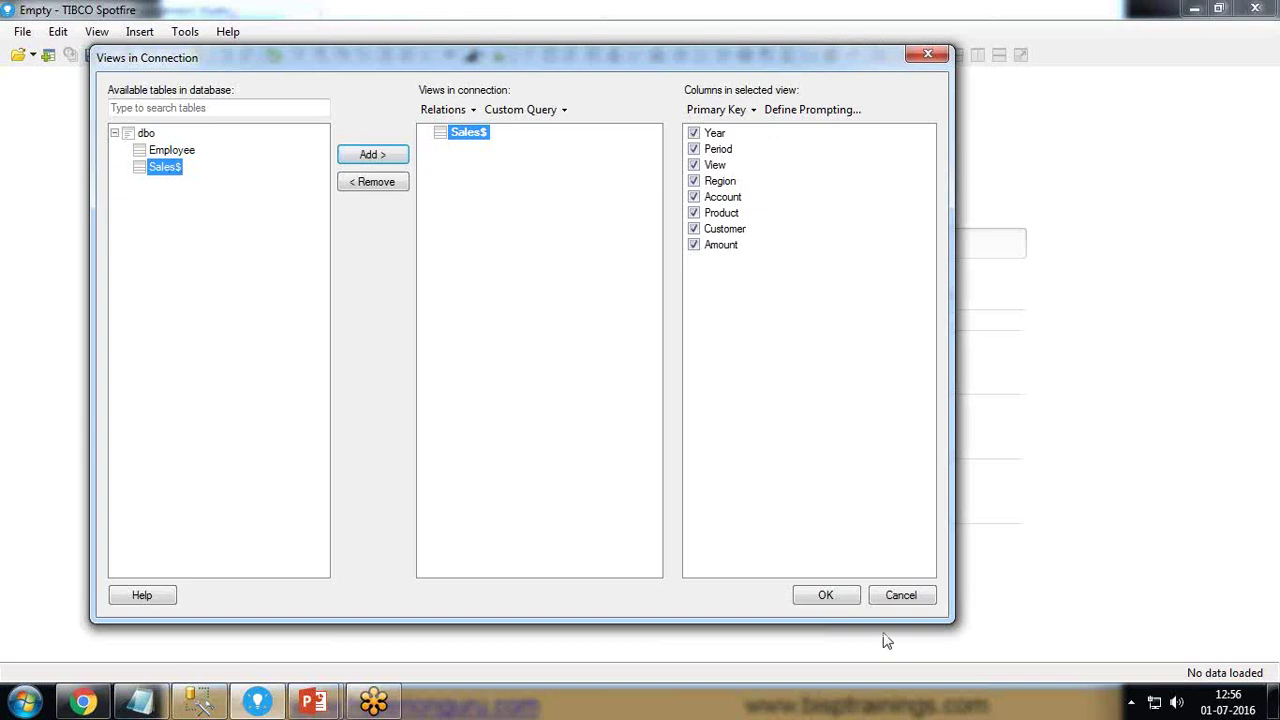
click(825, 596)
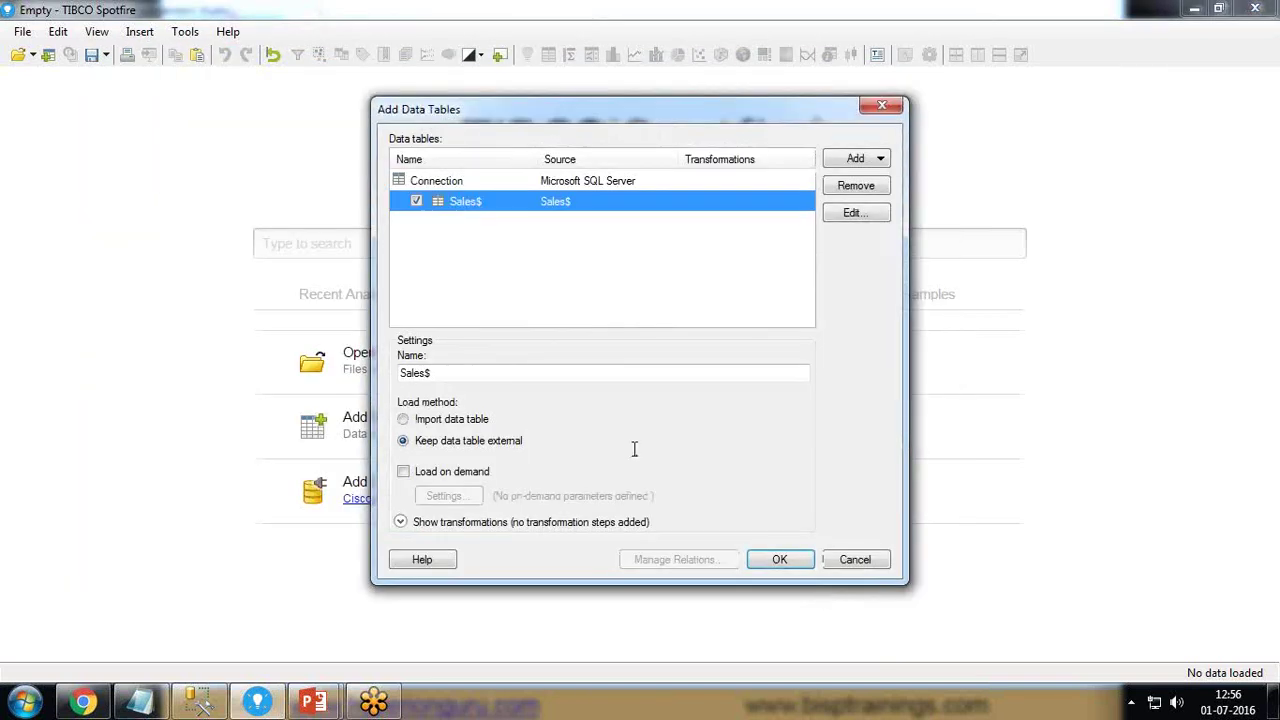
- Name the data table Sales, set its load method to import the data table, and load it
click(458, 370)
click(405, 421)
click(785, 563)
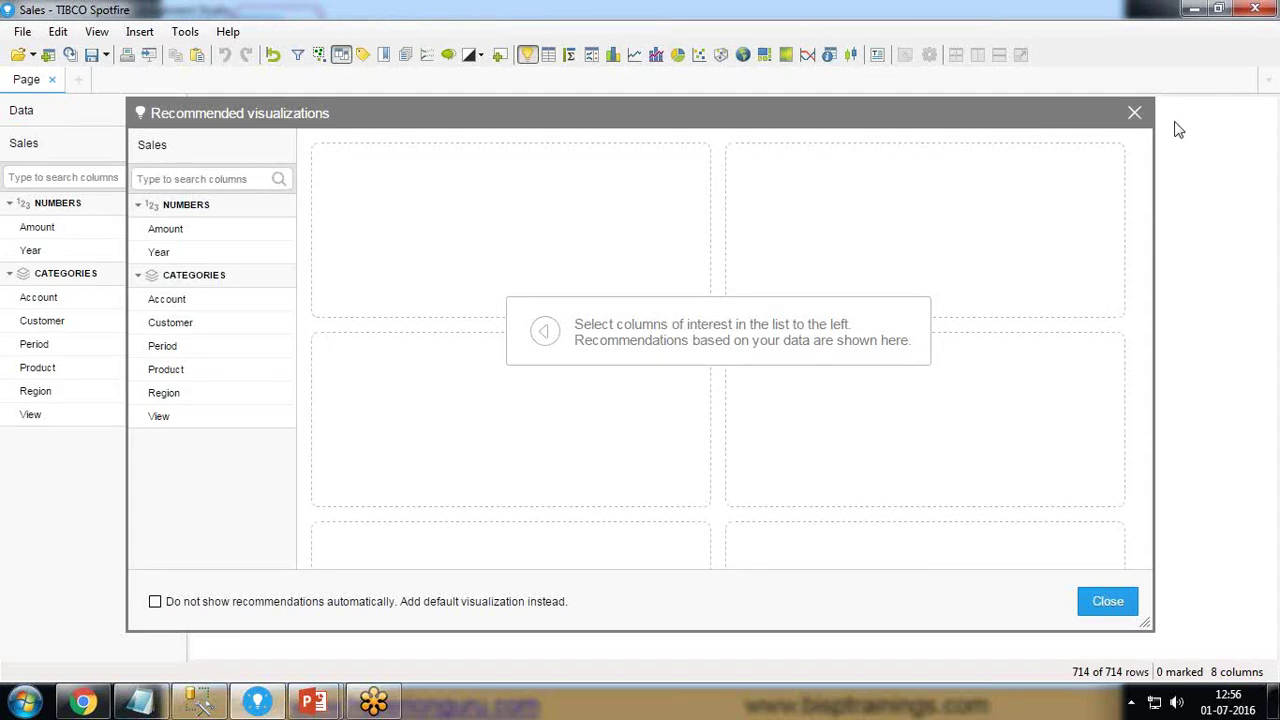
- Dismiss the recommended visualizations and add a table visualization of the Sales data
key(Return)
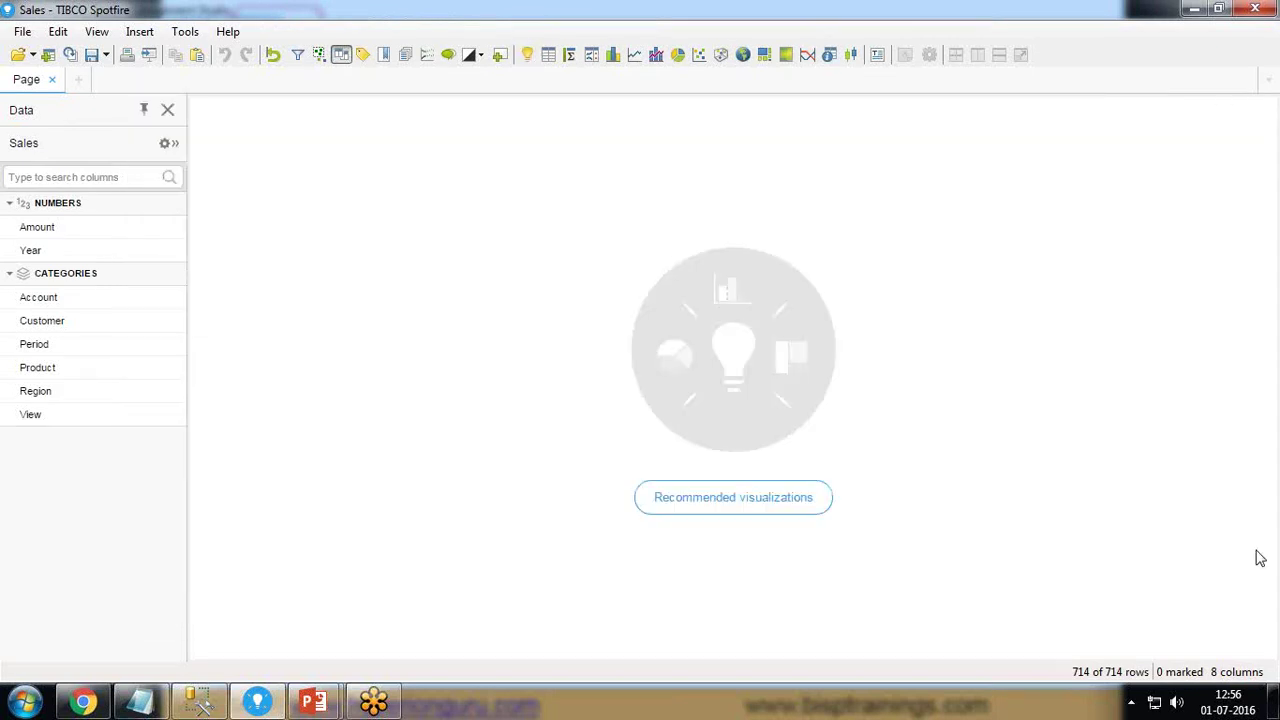
click(548, 58)
- Look through the rows of the Sales table across the different years, periods and accounts
scroll(537, 503, down, 7)
scroll(545, 500, up, 6)
scroll(545, 500, down, 11)
scroll(545, 490, up, 12)
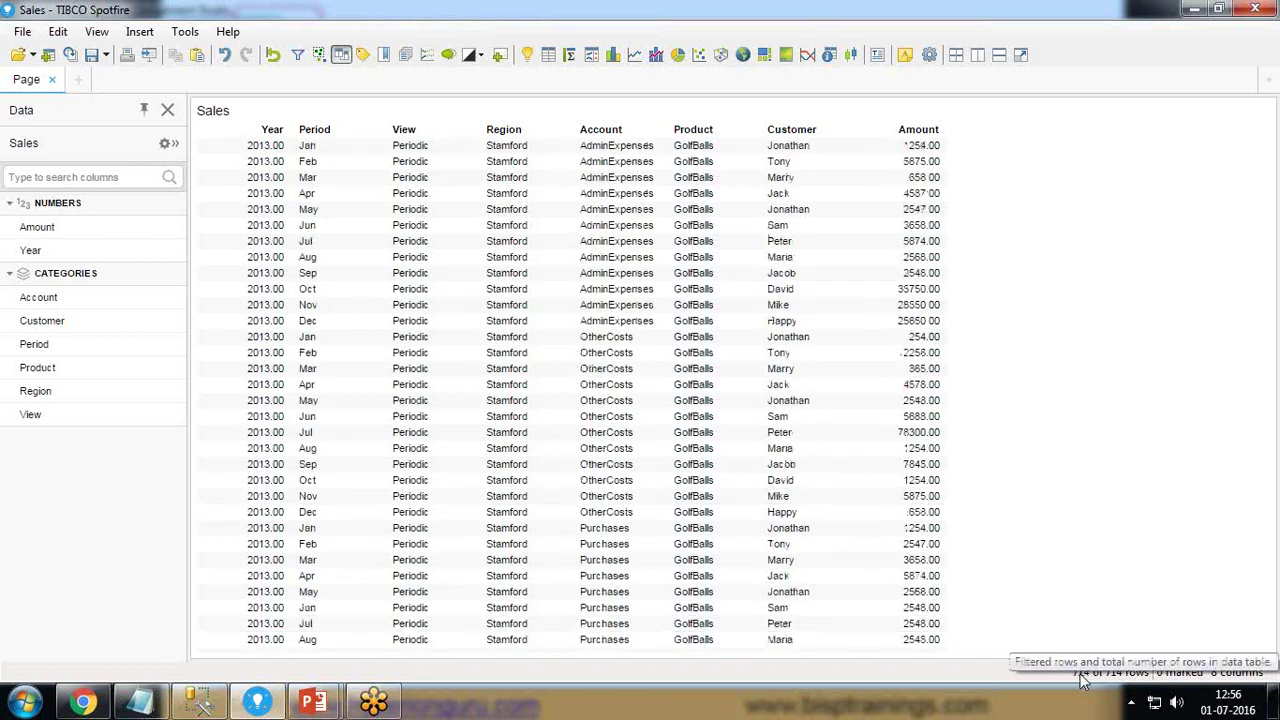
scroll(513, 480, down, 13)
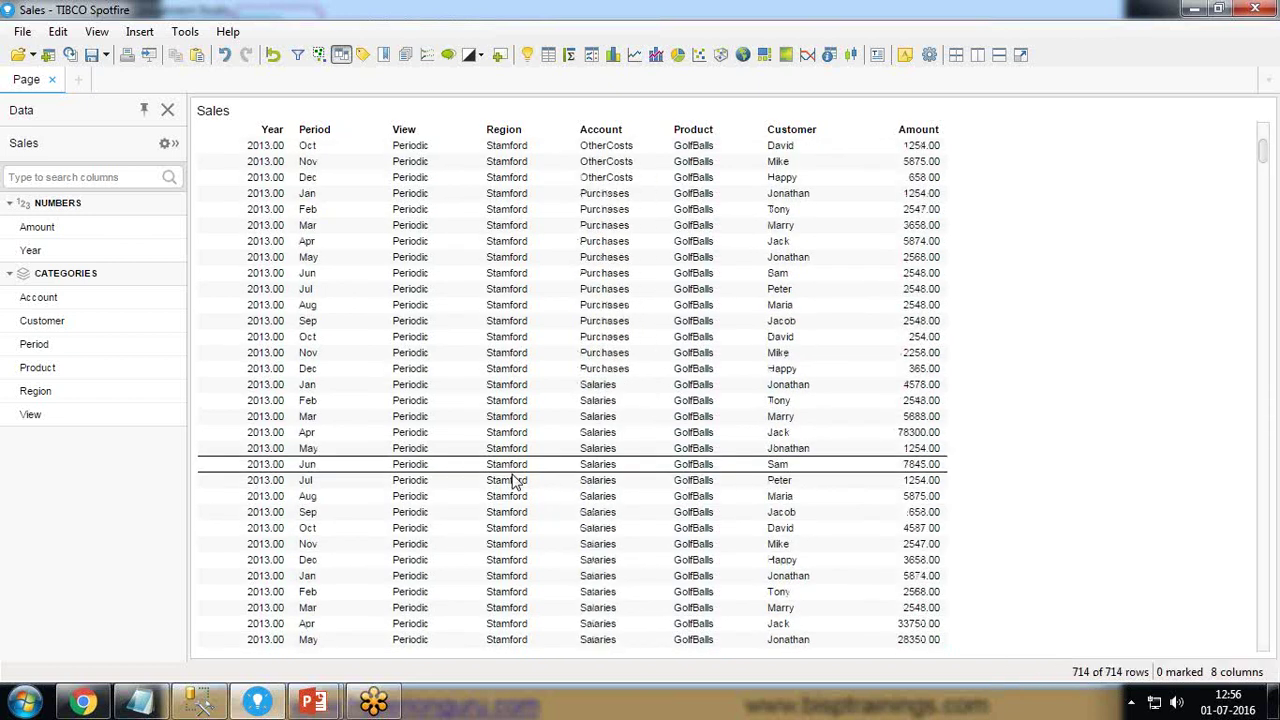
scroll(513, 478, down, 20)
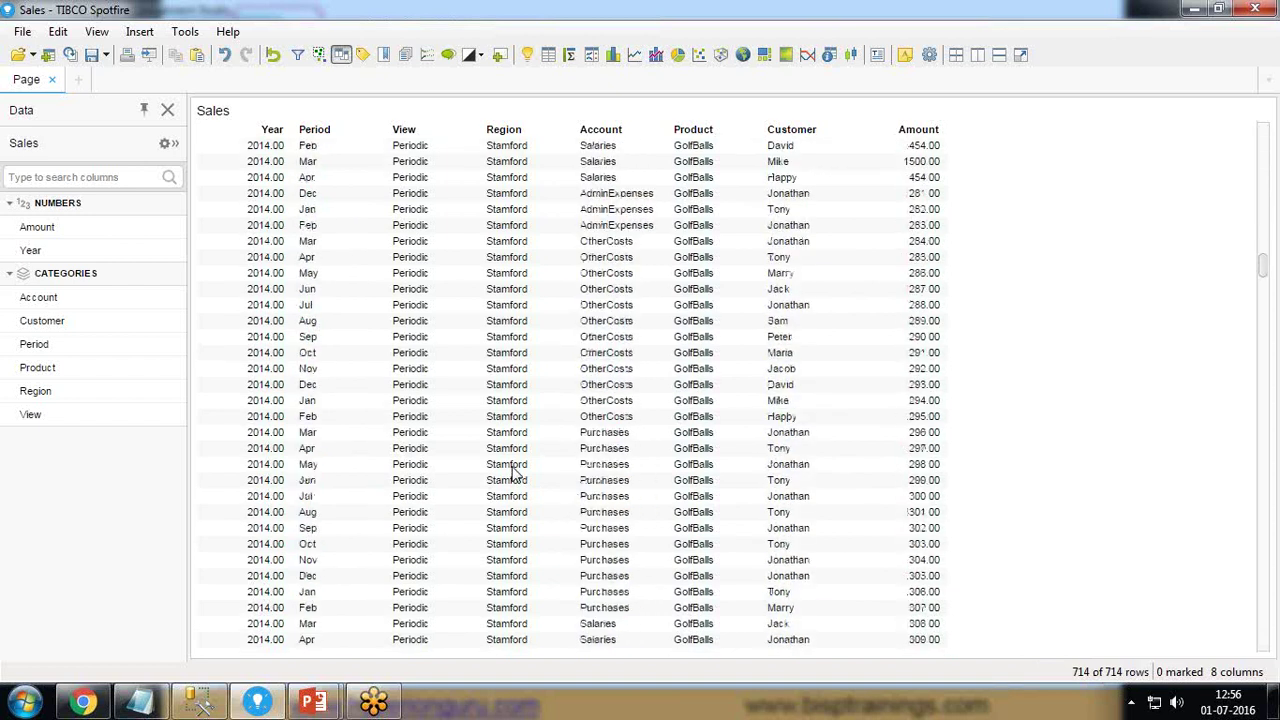
scroll(512, 471, down, 20)
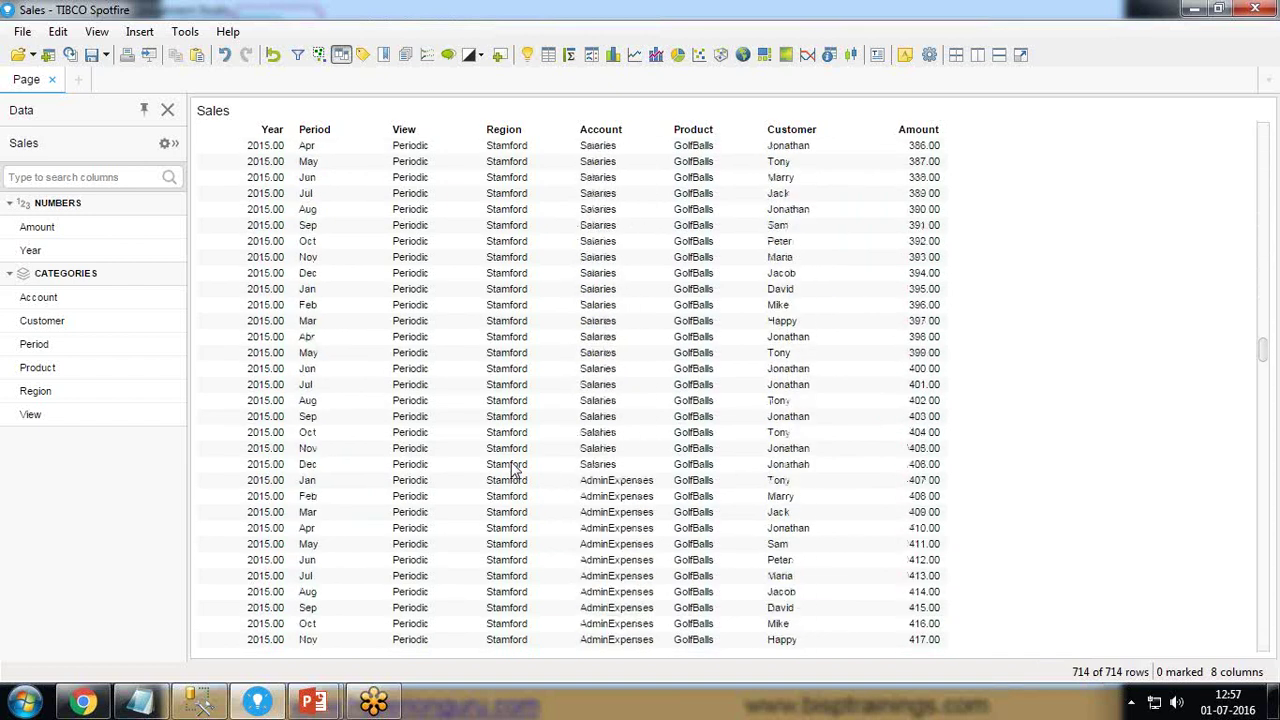
scroll(513, 465, up, 20)
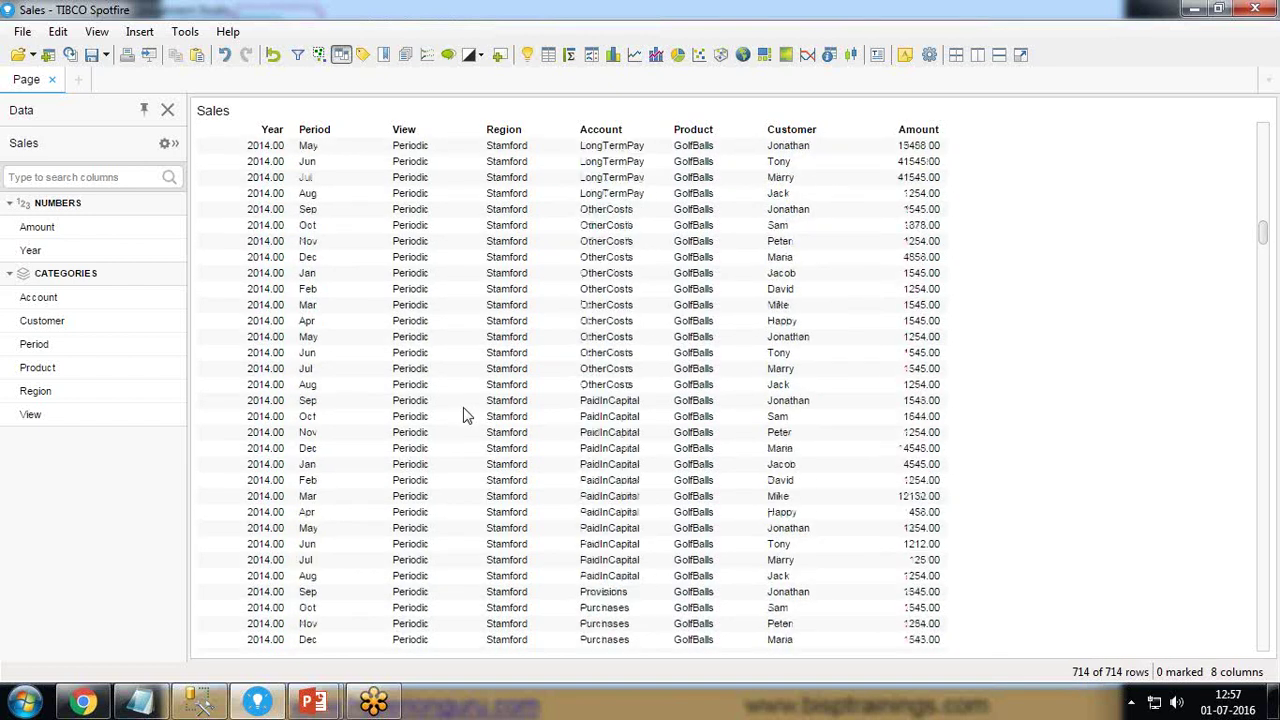
scroll(462, 414, up, 20)
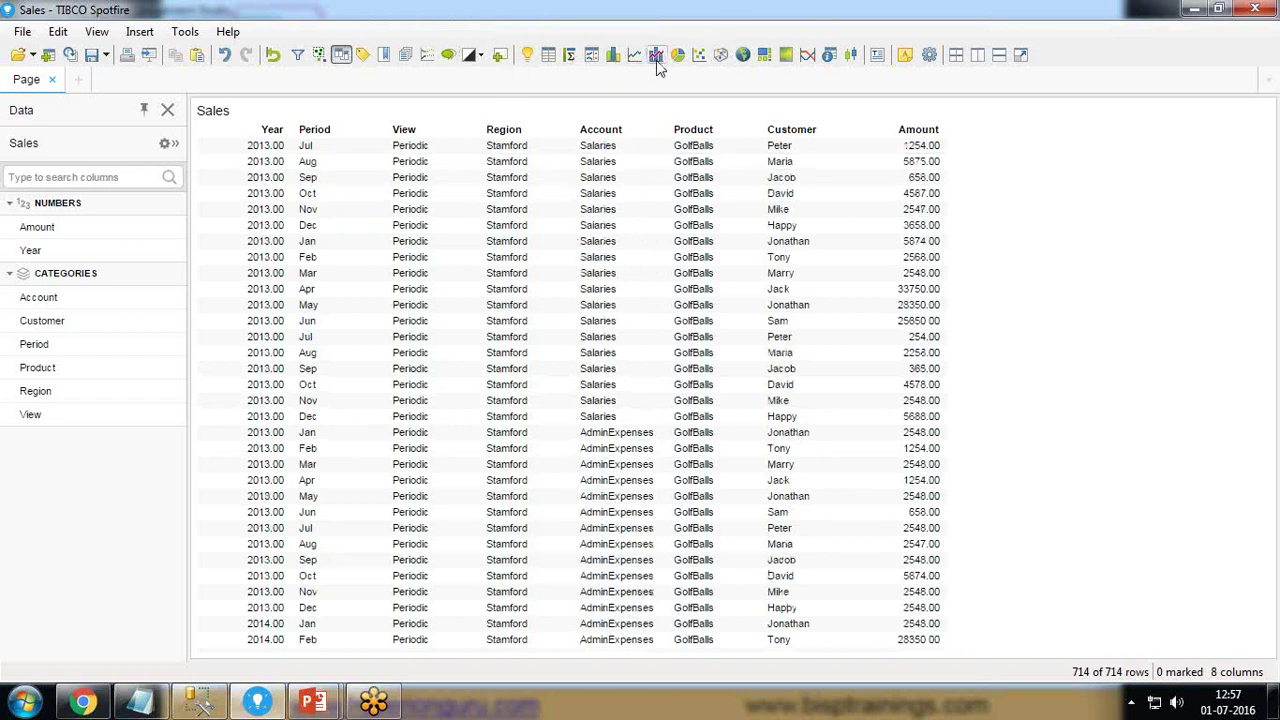
- Show the filters, exclude the years 2013 and 2014, and review the filtered Sales rows
click(297, 54)
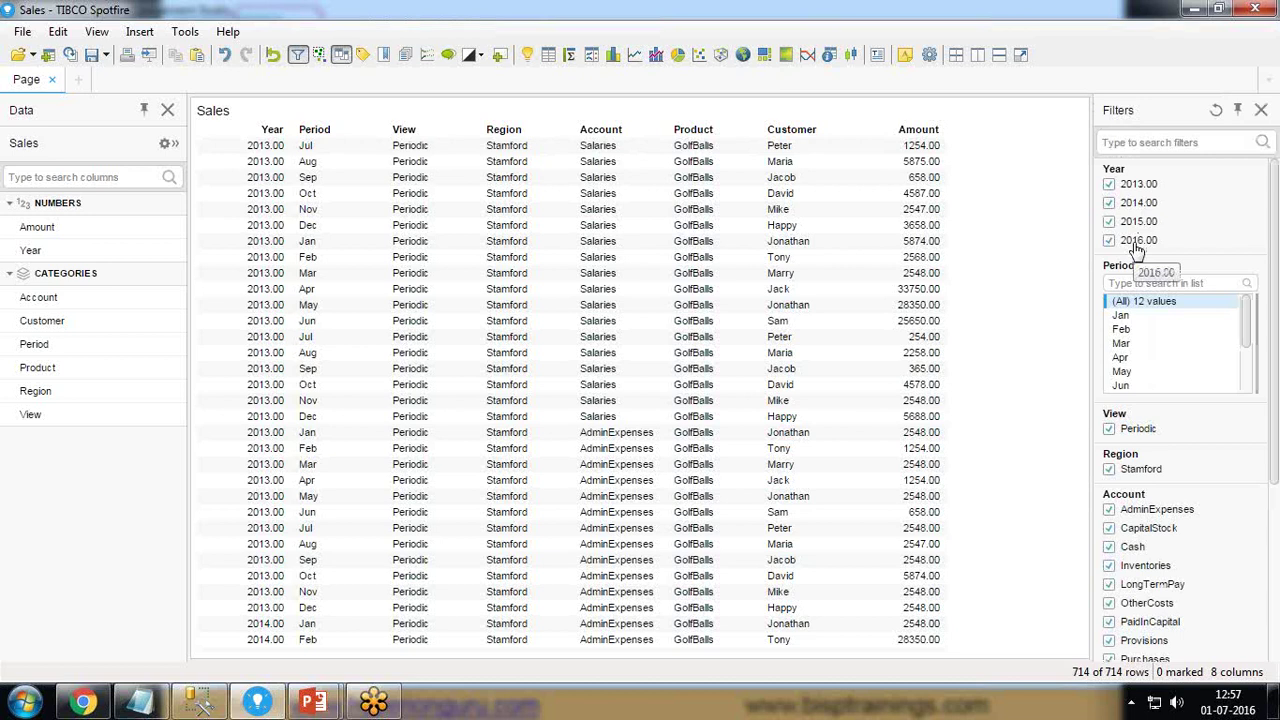
click(1109, 202)
click(1109, 184)
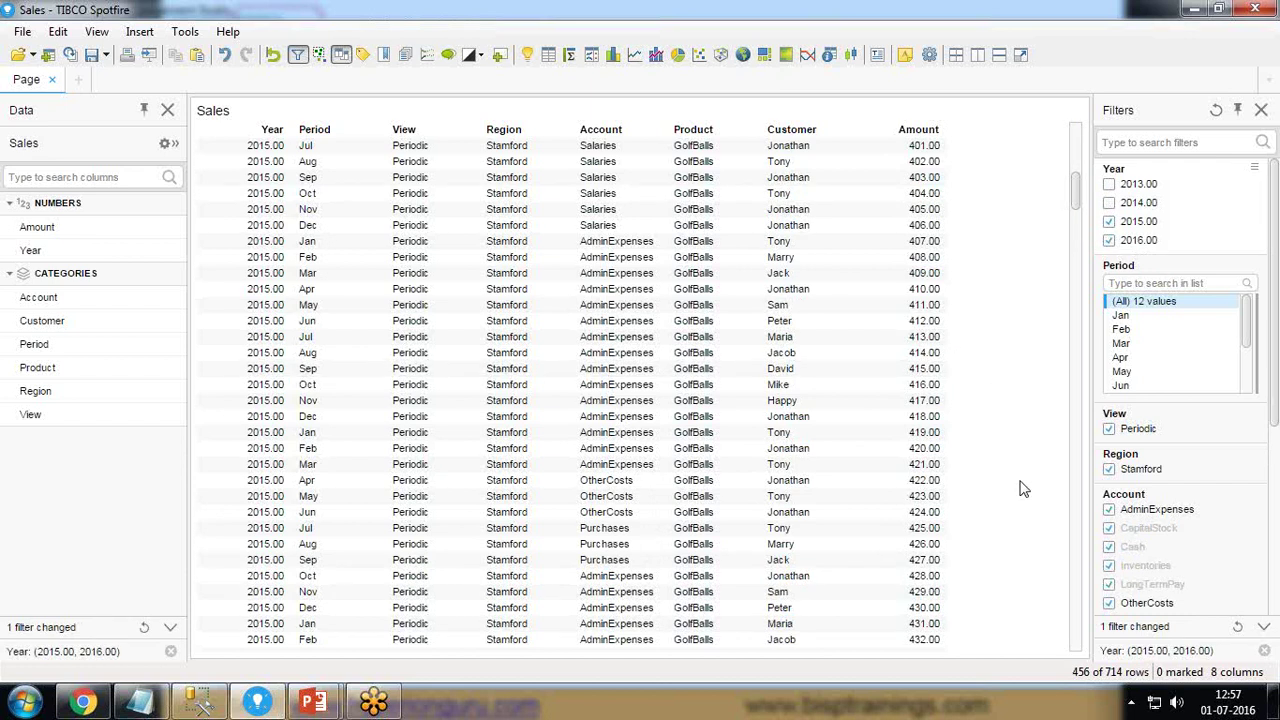
scroll(1022, 486, up, 8)
scroll(905, 476, down, 2)
scroll(905, 476, up, 3)
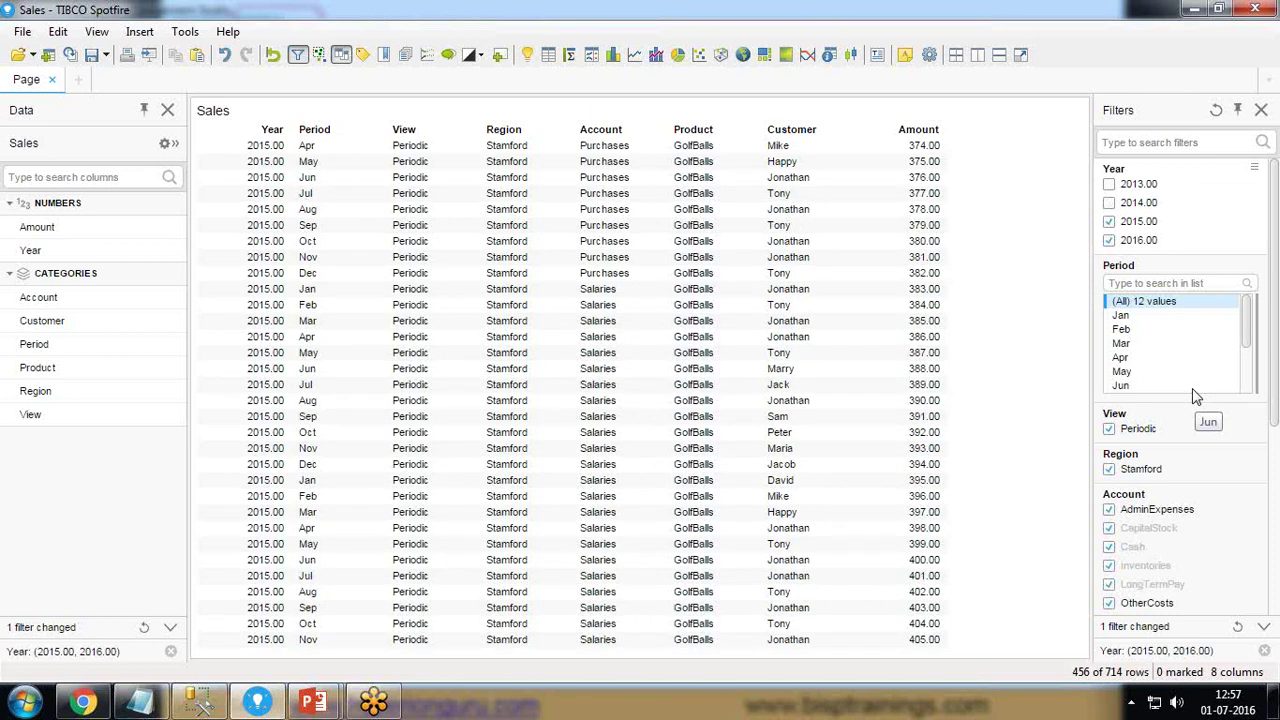
- Include the years 2013 and 2014 in the Year filter again
click(1112, 201)
click(1109, 184)
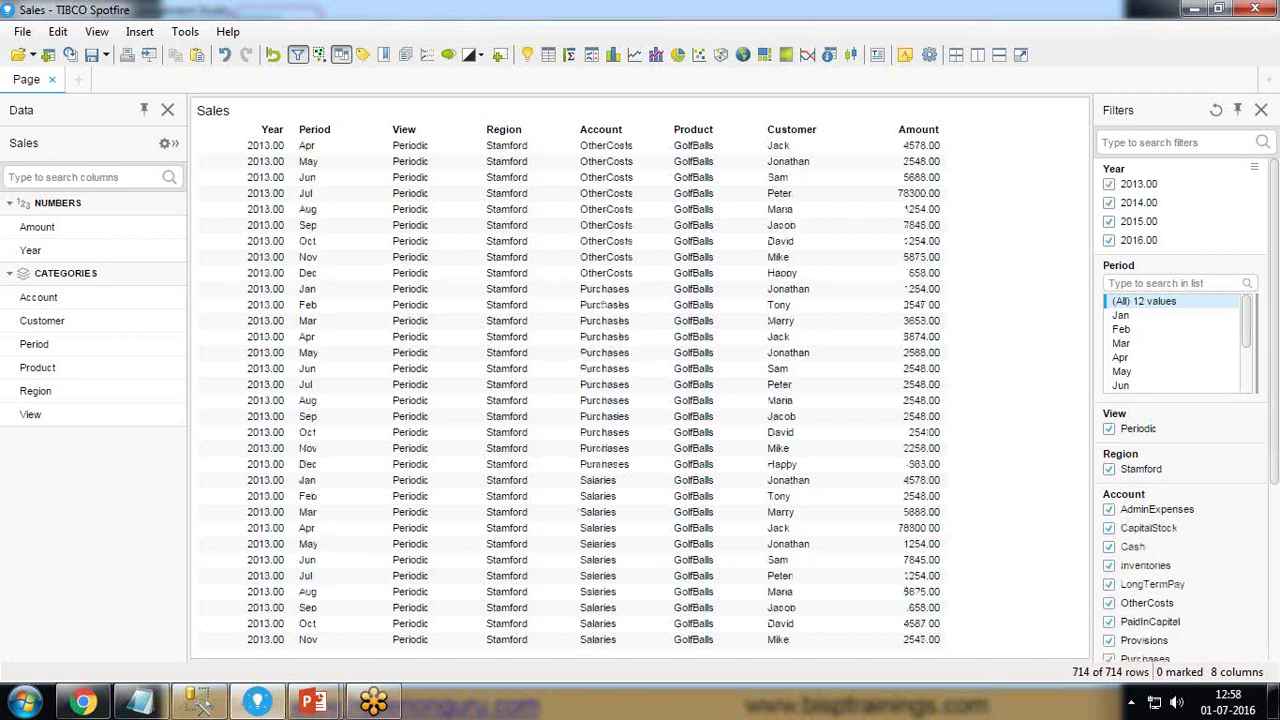
- Open a blank workbook in Excel and maximize its window
click(14, 704)
text(exce)
key(Return)
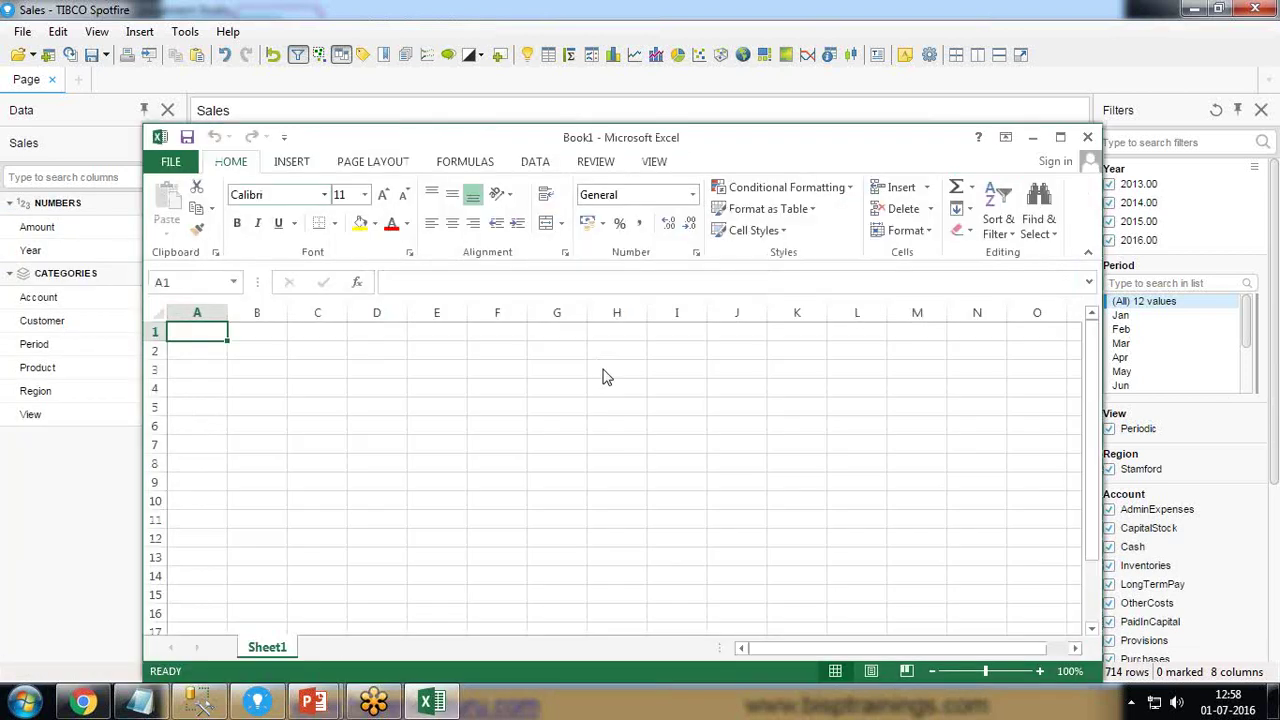
double_click(766, 140)
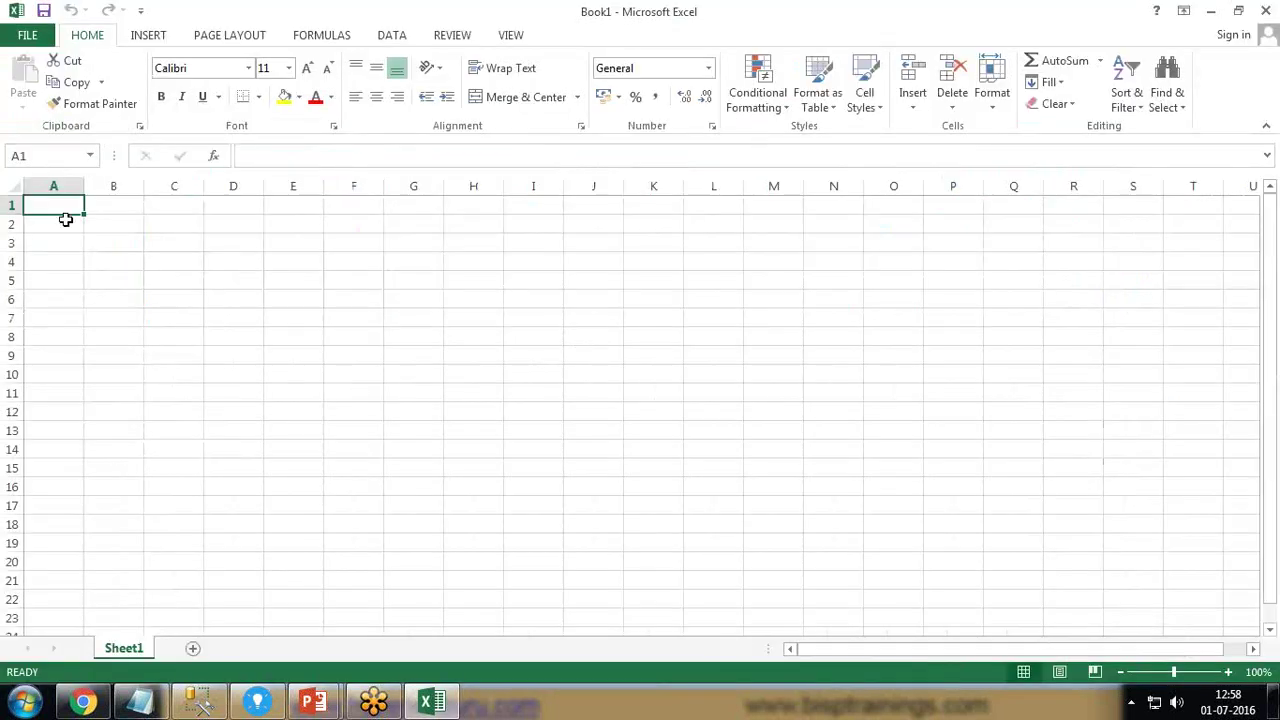
- Enter the header Year in A1 and fill the years 2000 to 2016 down cells A2 to A18
text(Year)
key(Return)
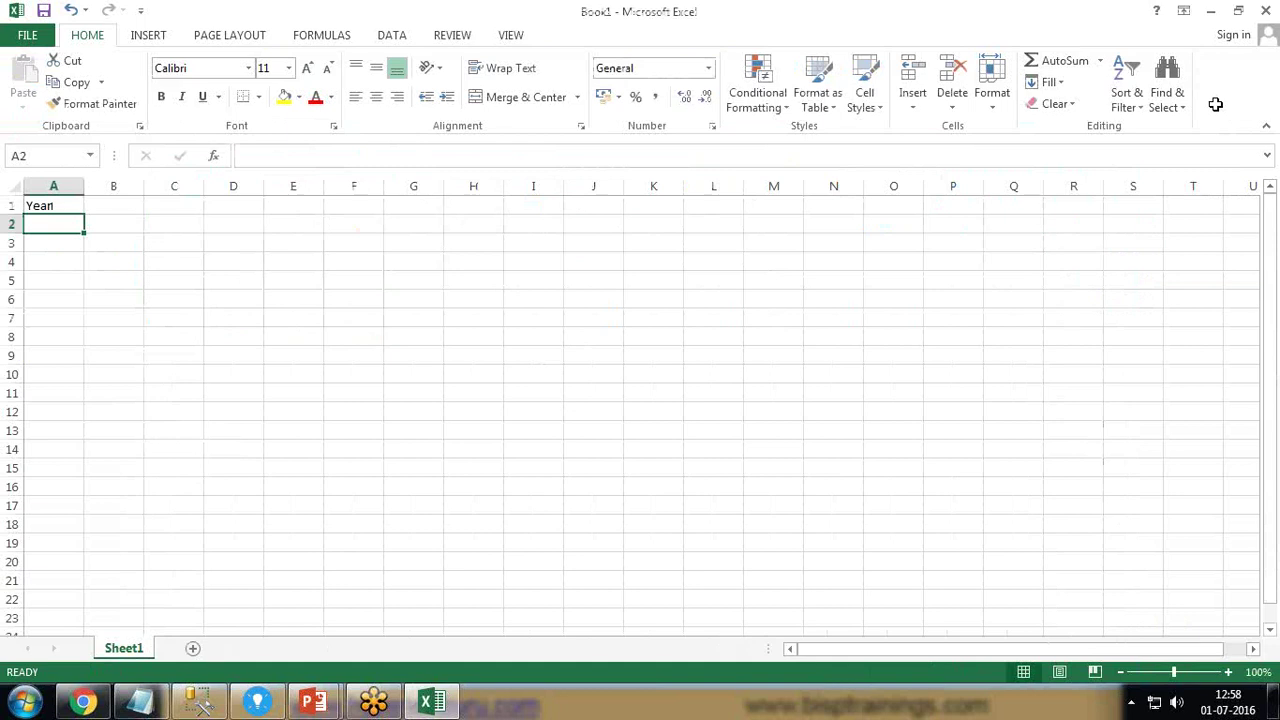
text(2000)
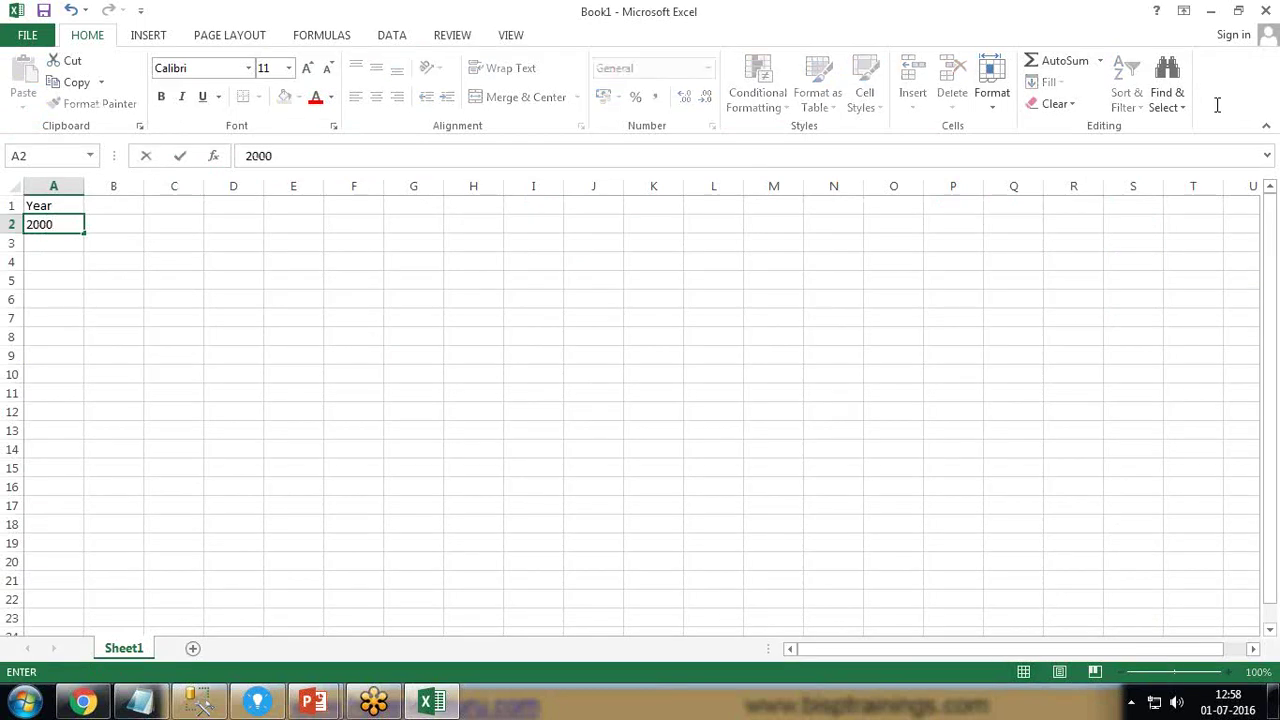
key(Return)
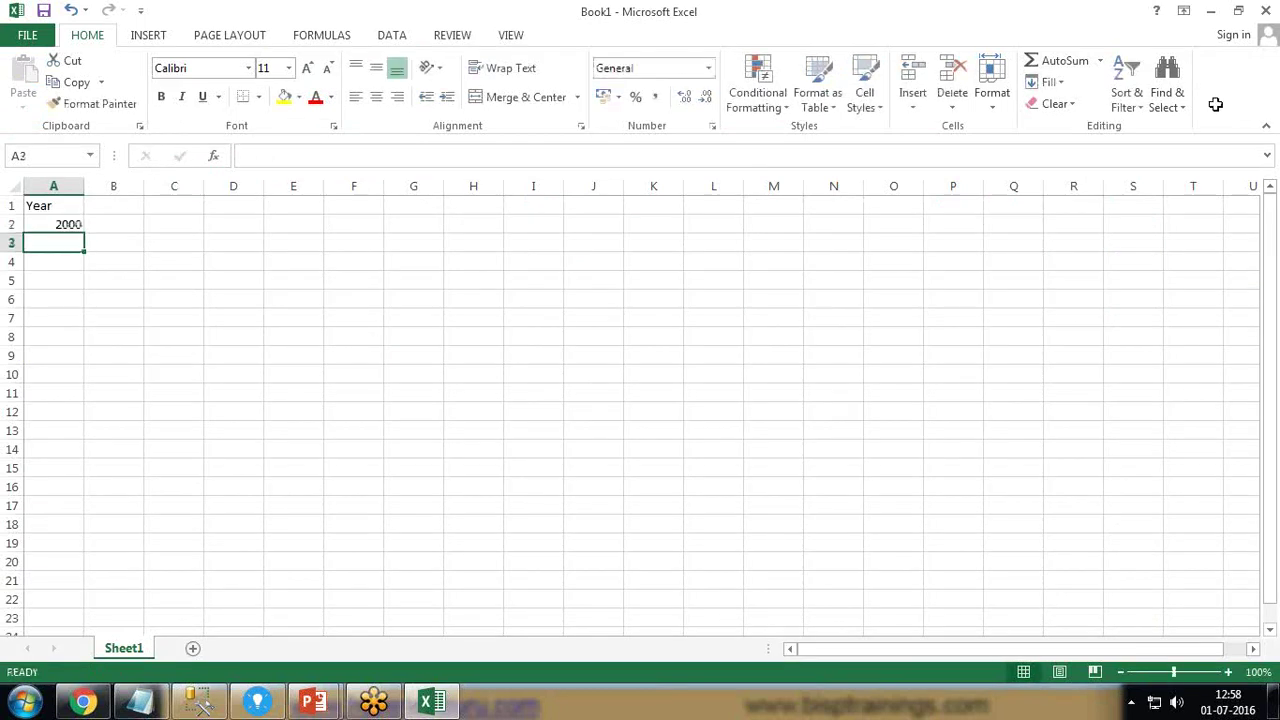
text(20)
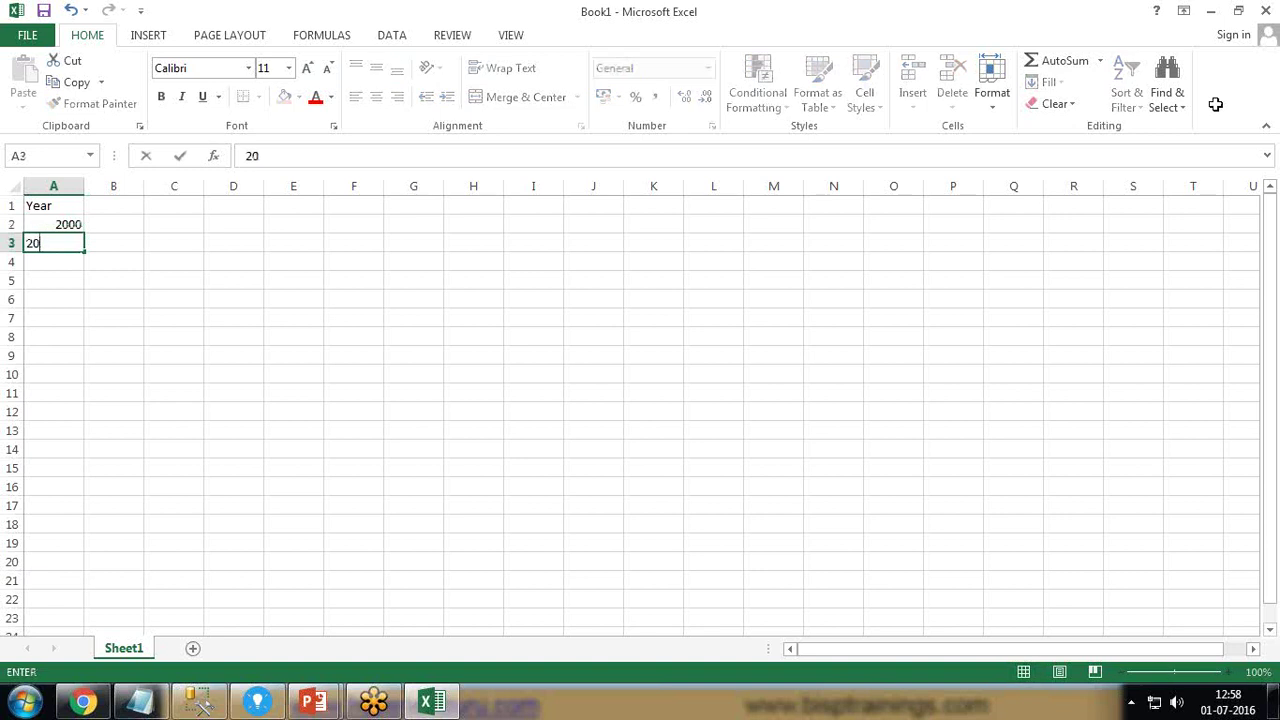
click(80, 228)
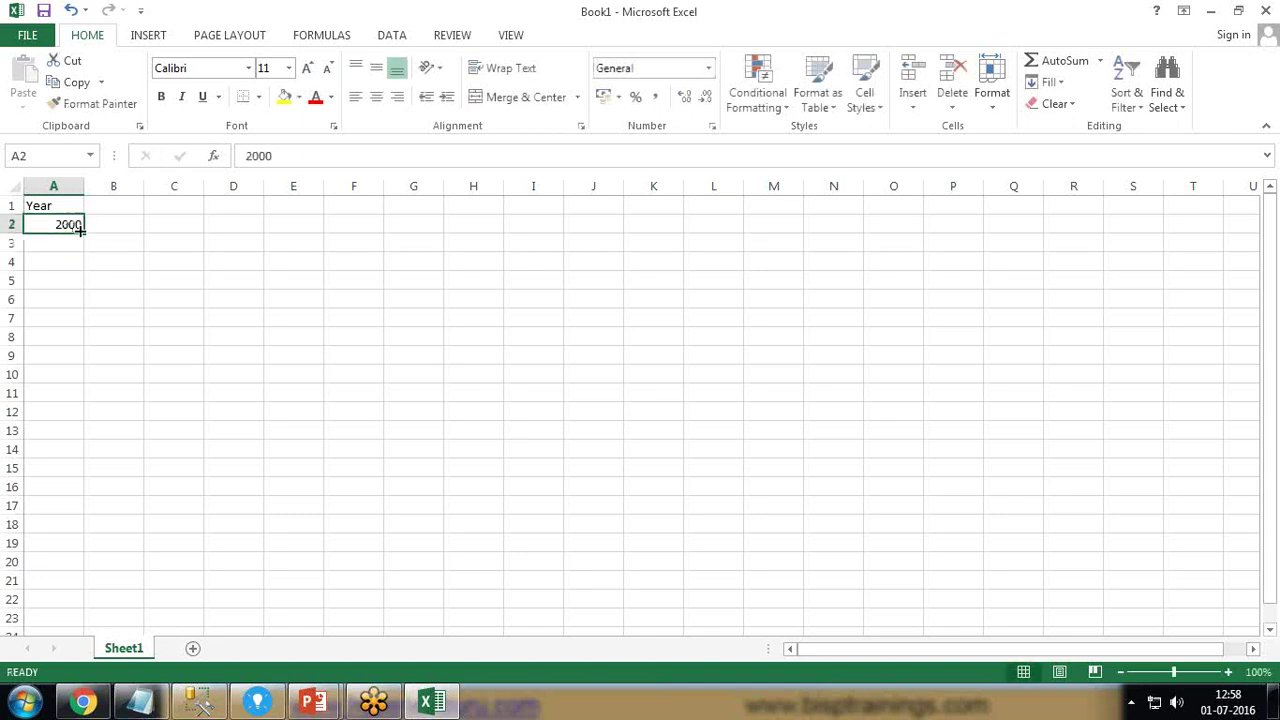
drag(85, 232, 94, 543)
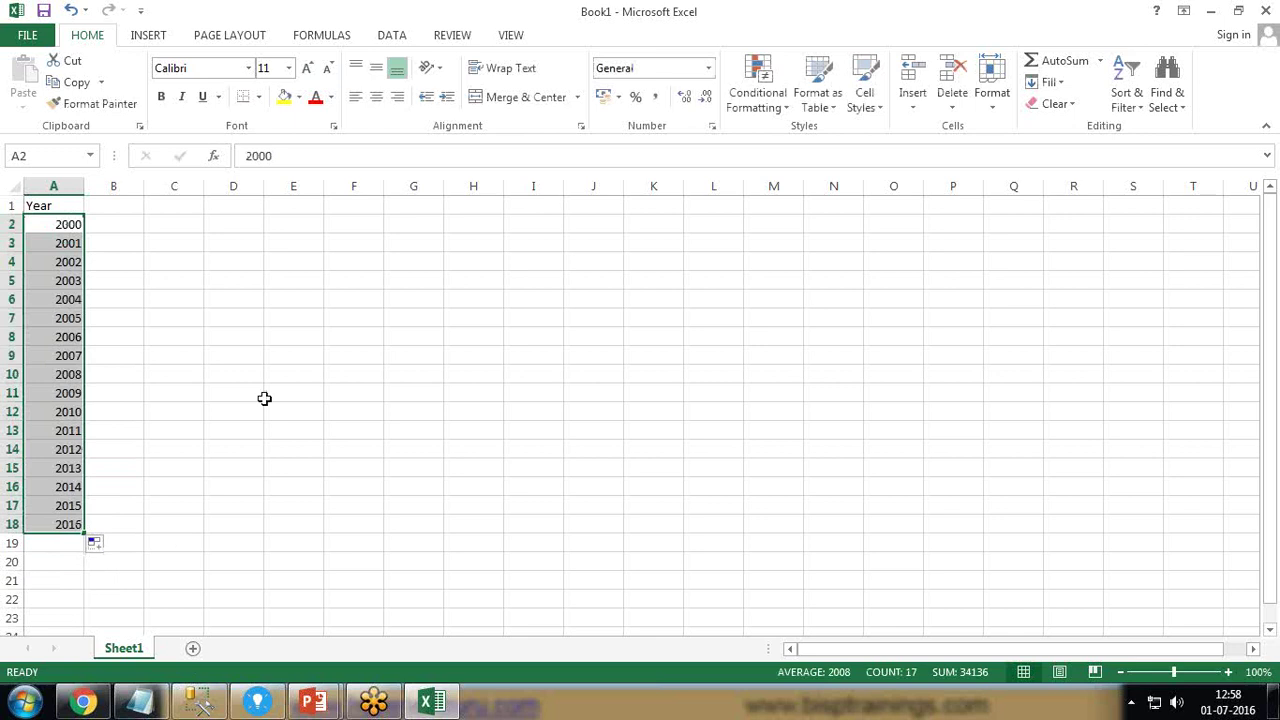
- Copy the Year list in A1:A18, including its header
click(53, 185)
drag(51, 205, 38, 522)
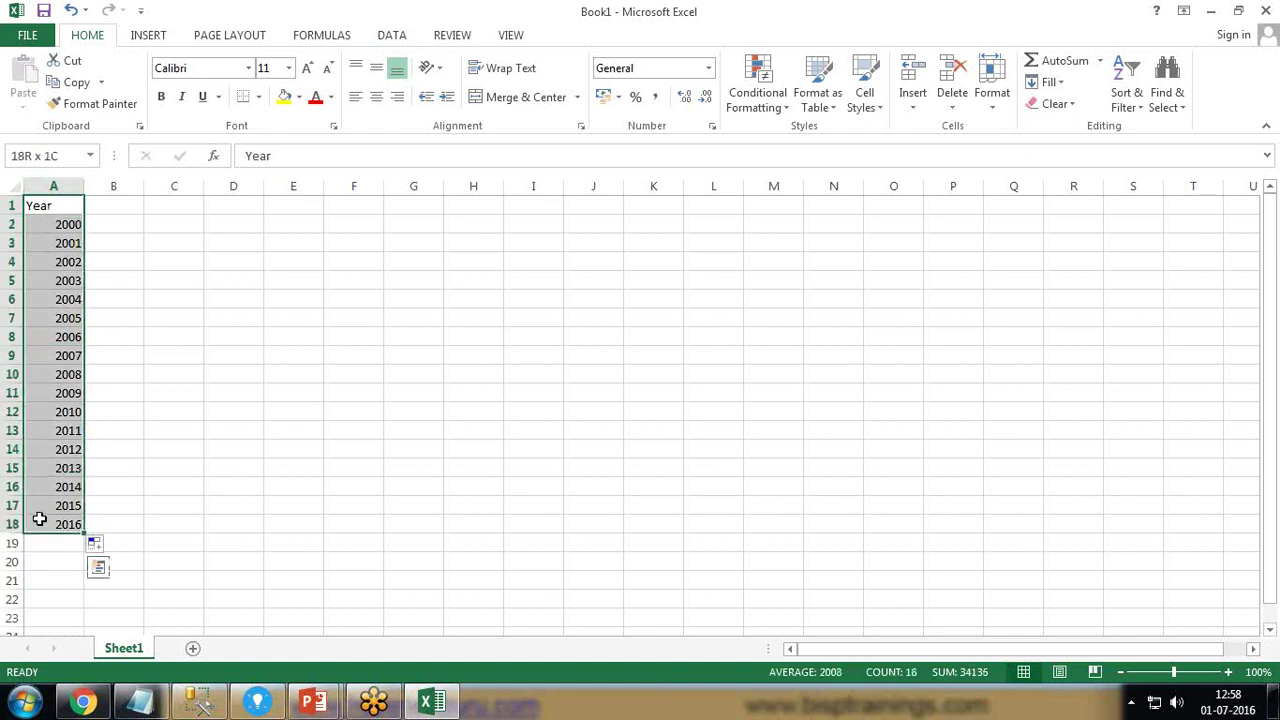
right_click(46, 396)
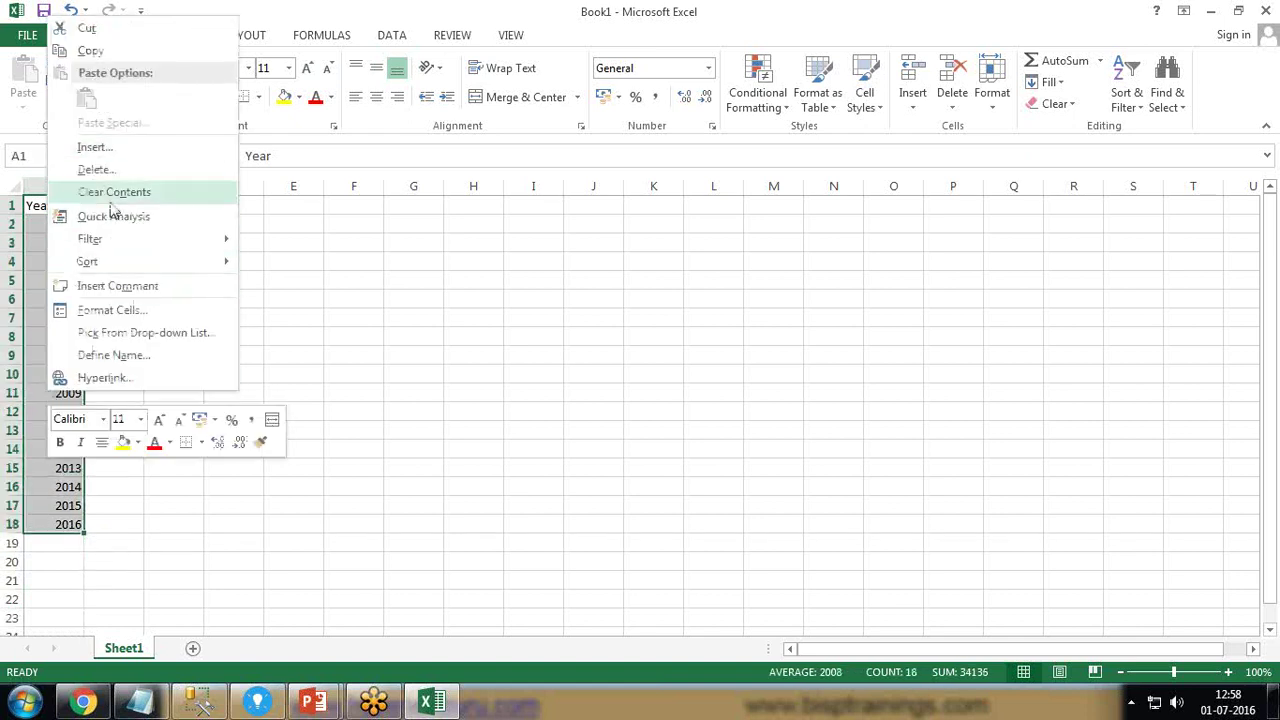
click(91, 51)
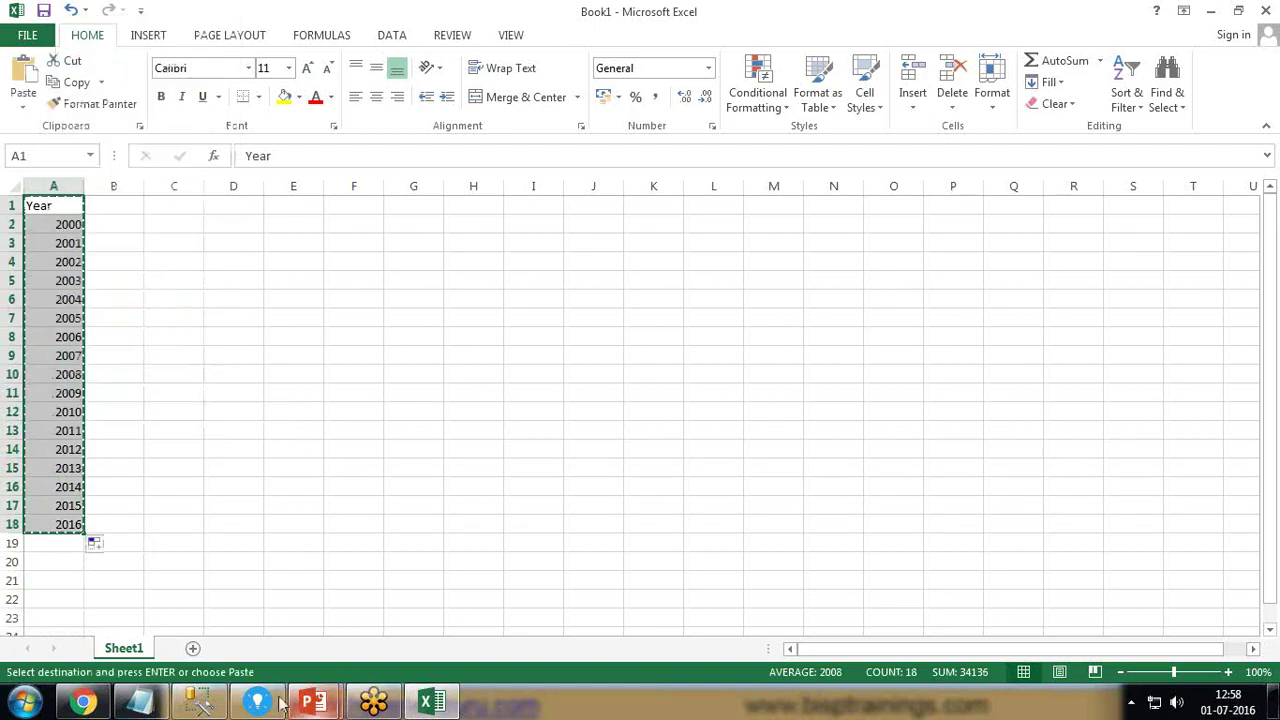
- Switch to Spotfire and import the copied year list from the clipboard as an additional data table
click(262, 702)
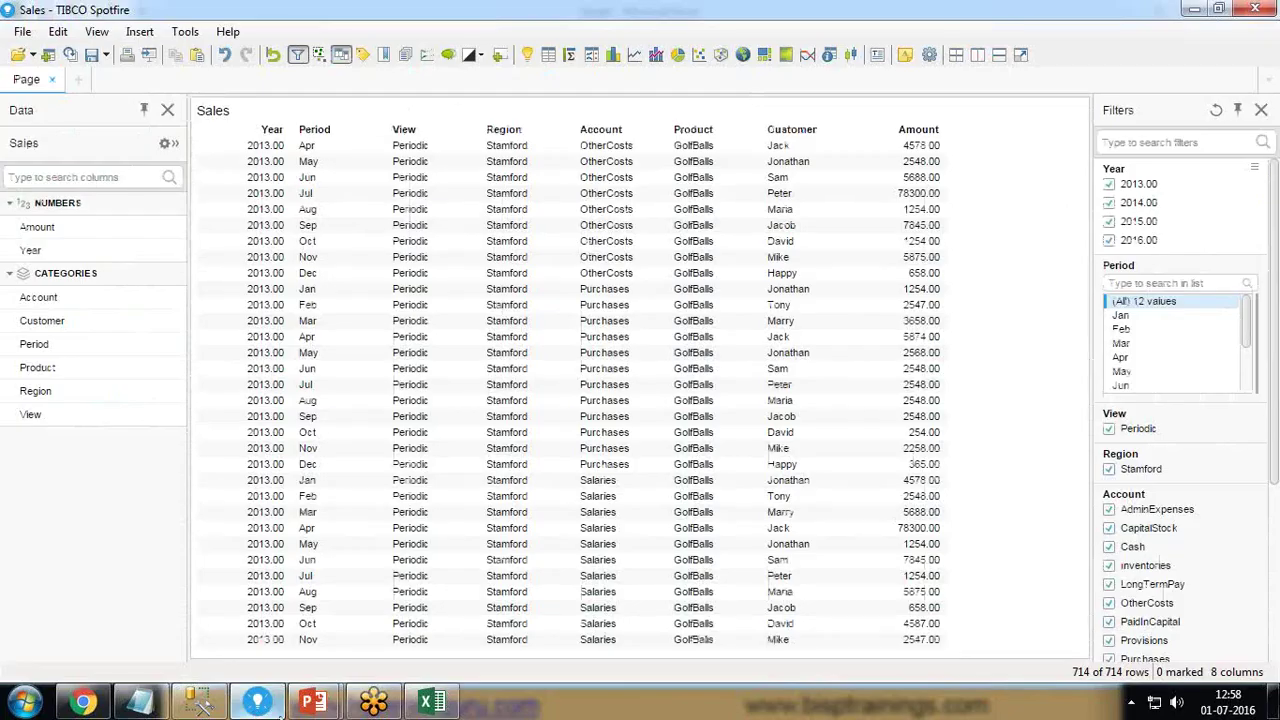
click(49, 56)
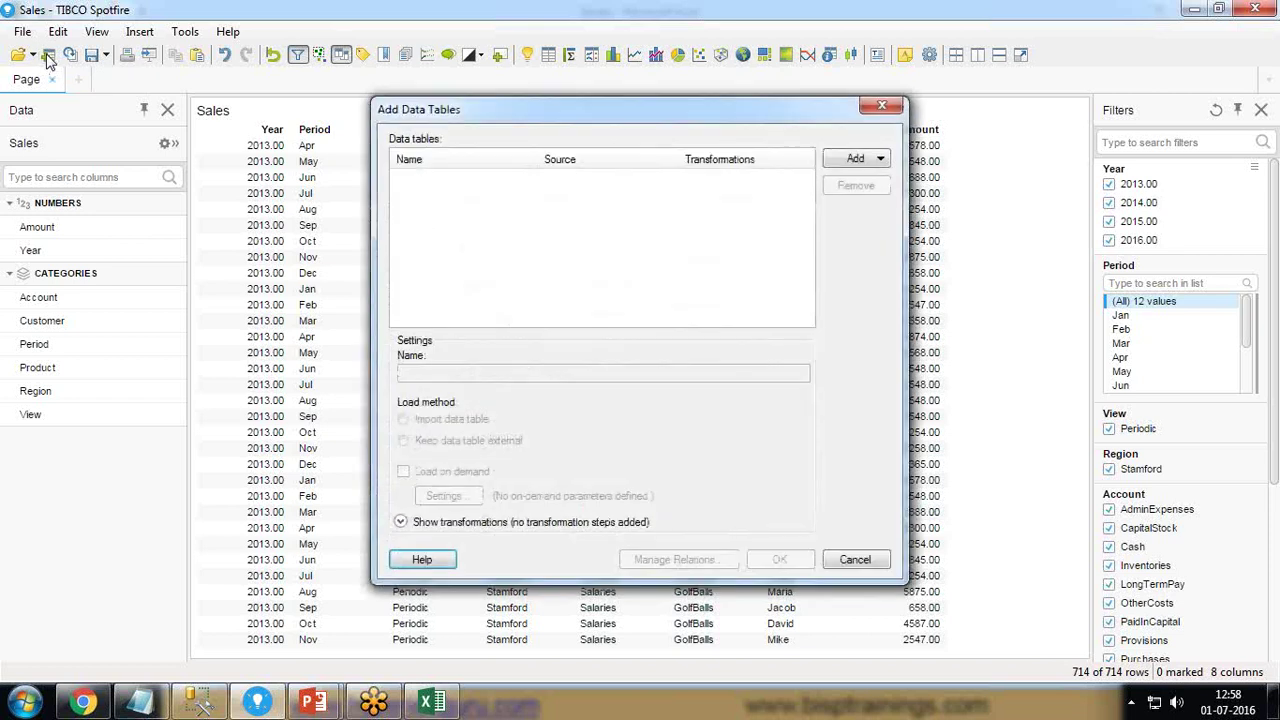
click(873, 162)
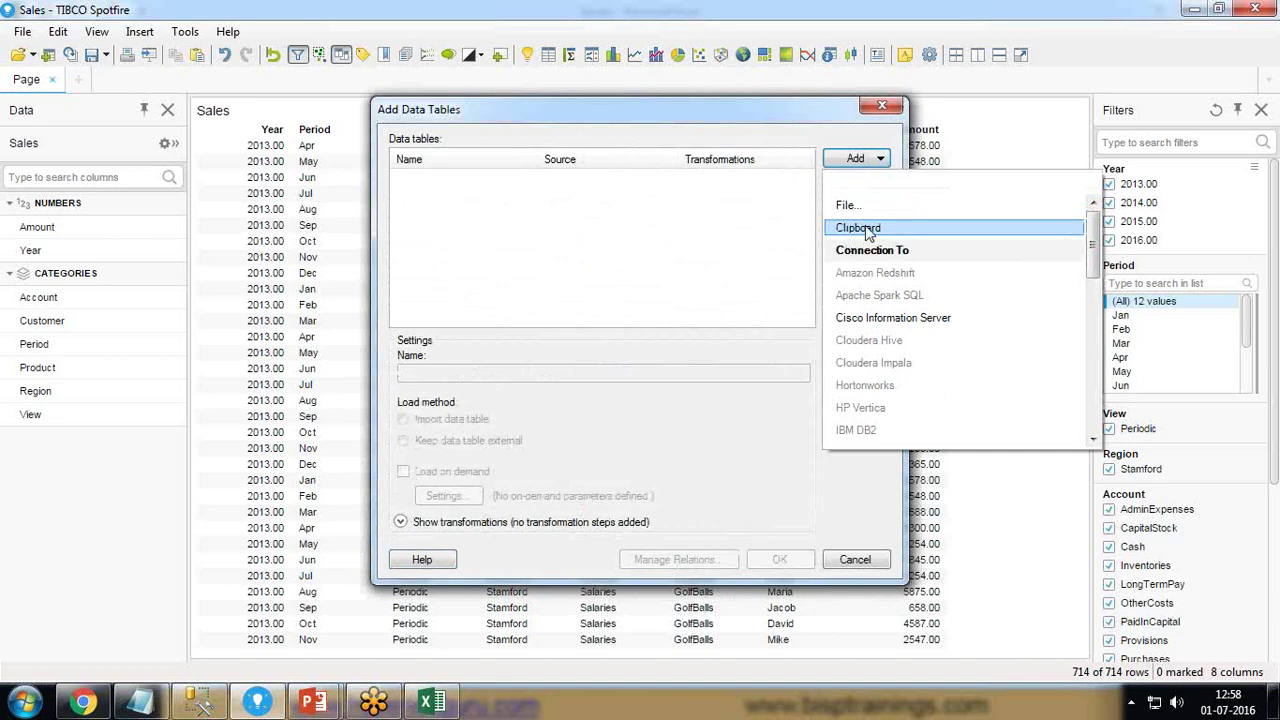
click(867, 228)
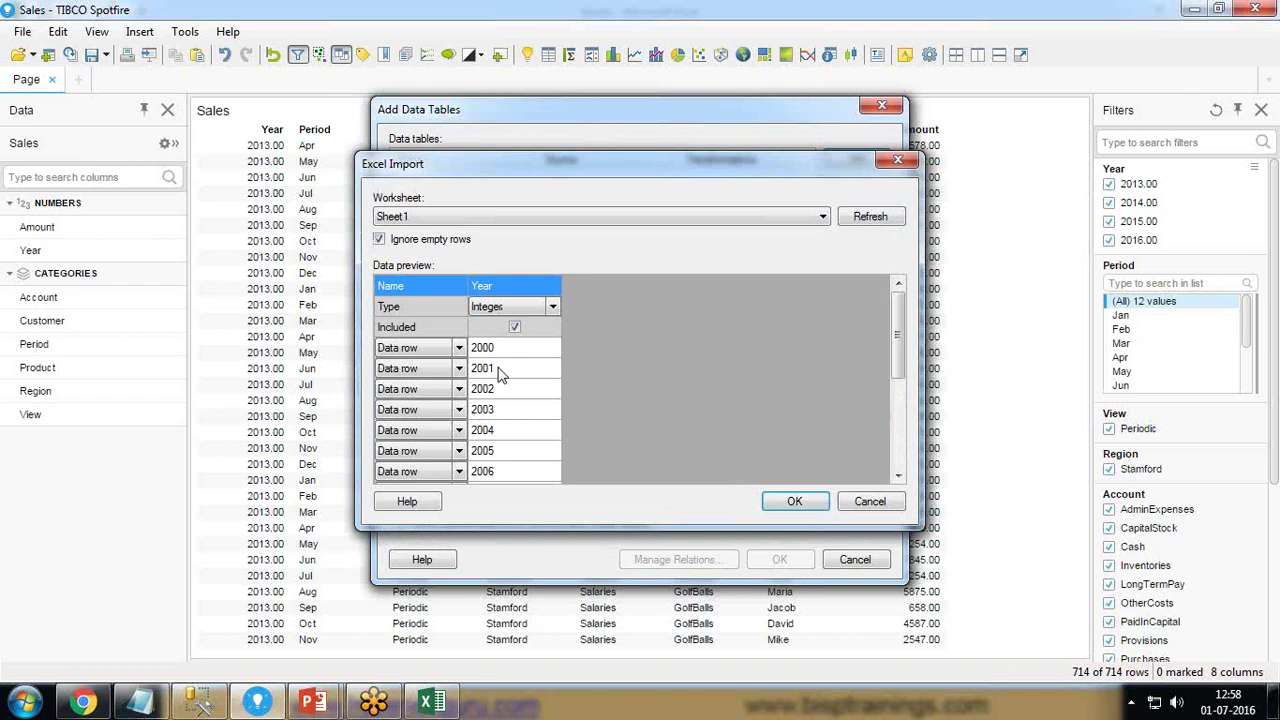
drag(897, 318, 885, 349)
click(805, 500)
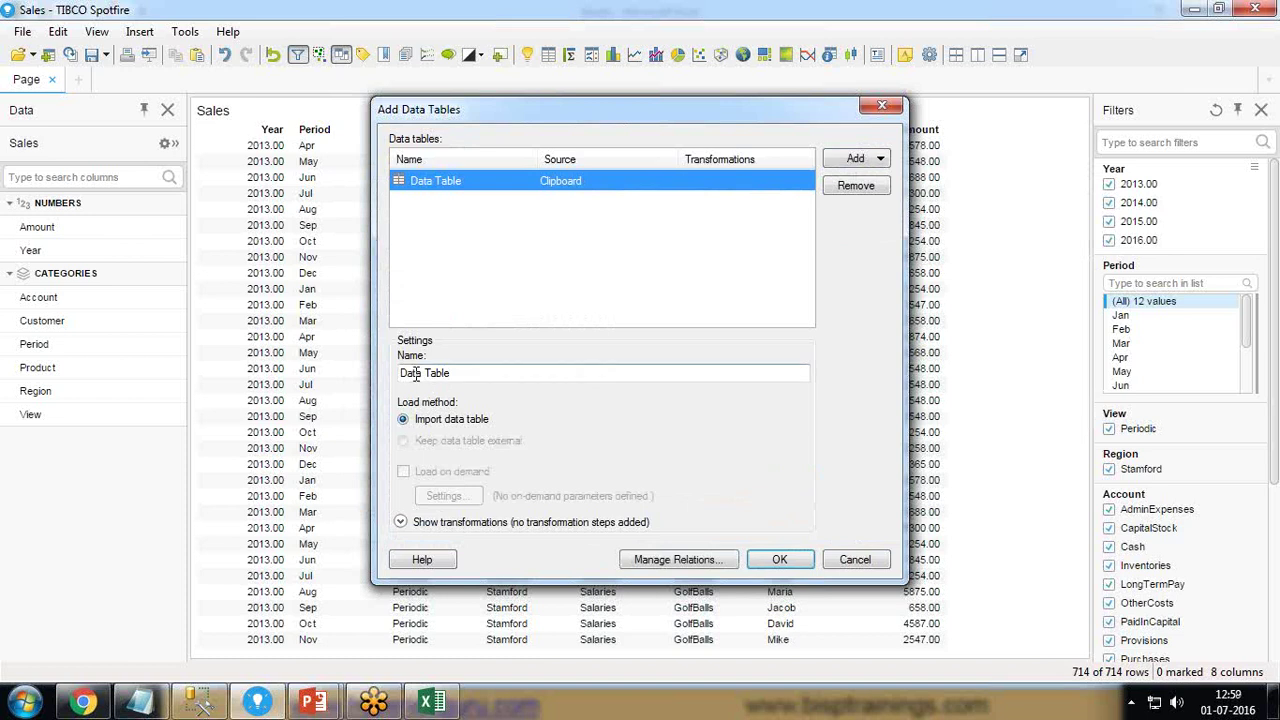
- Name the clipboard data table Year Table, add it to the analysis, and dismiss the recommended visualizations
key(BackSpace)
text(Year)
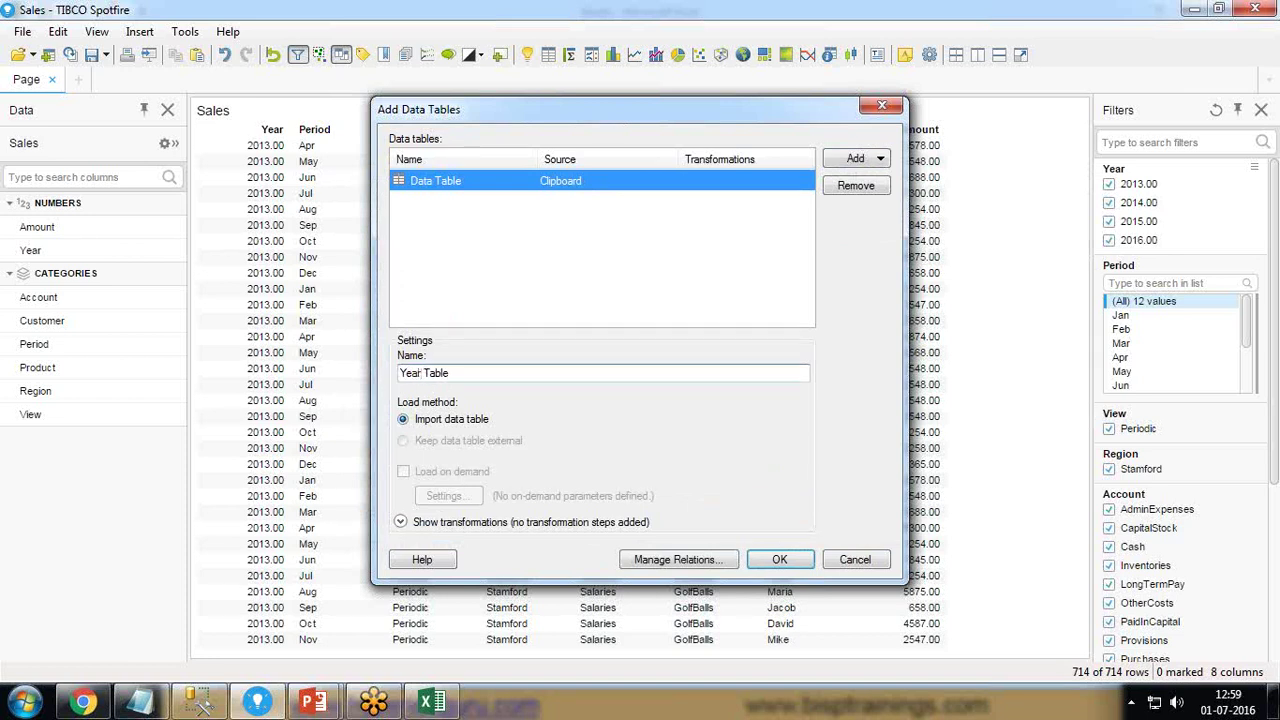
click(780, 560)
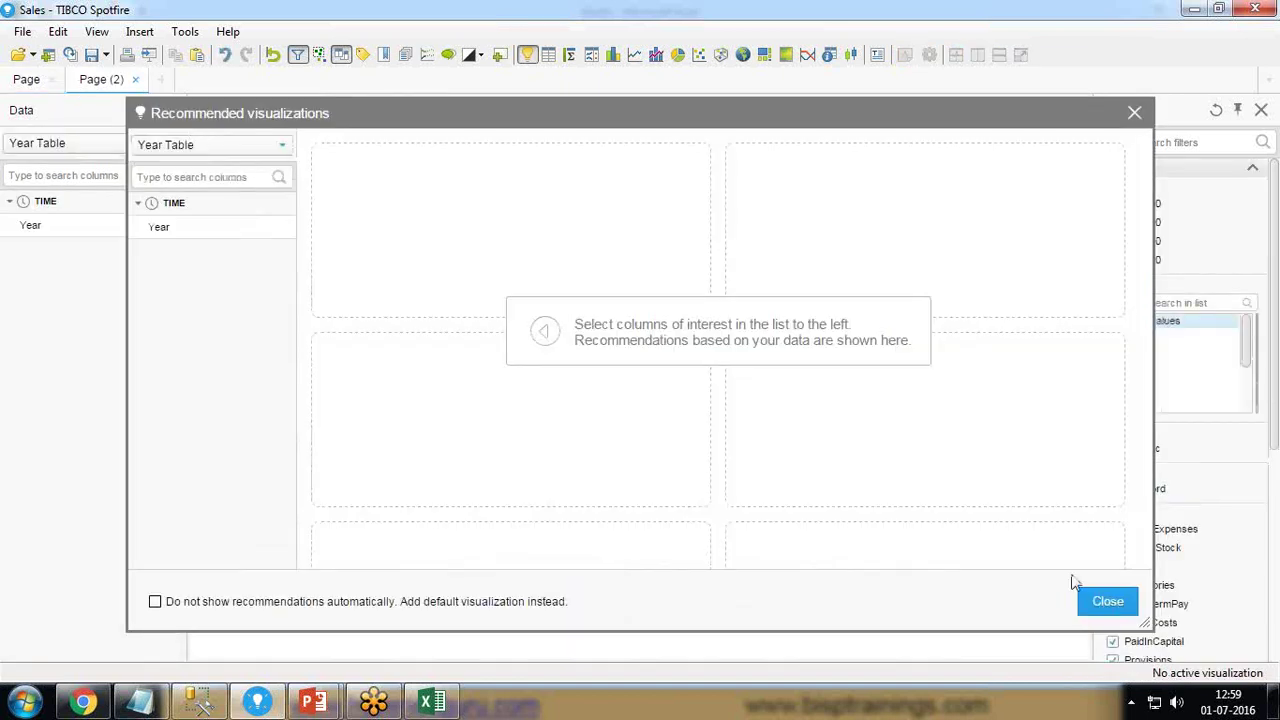
click(1122, 603)
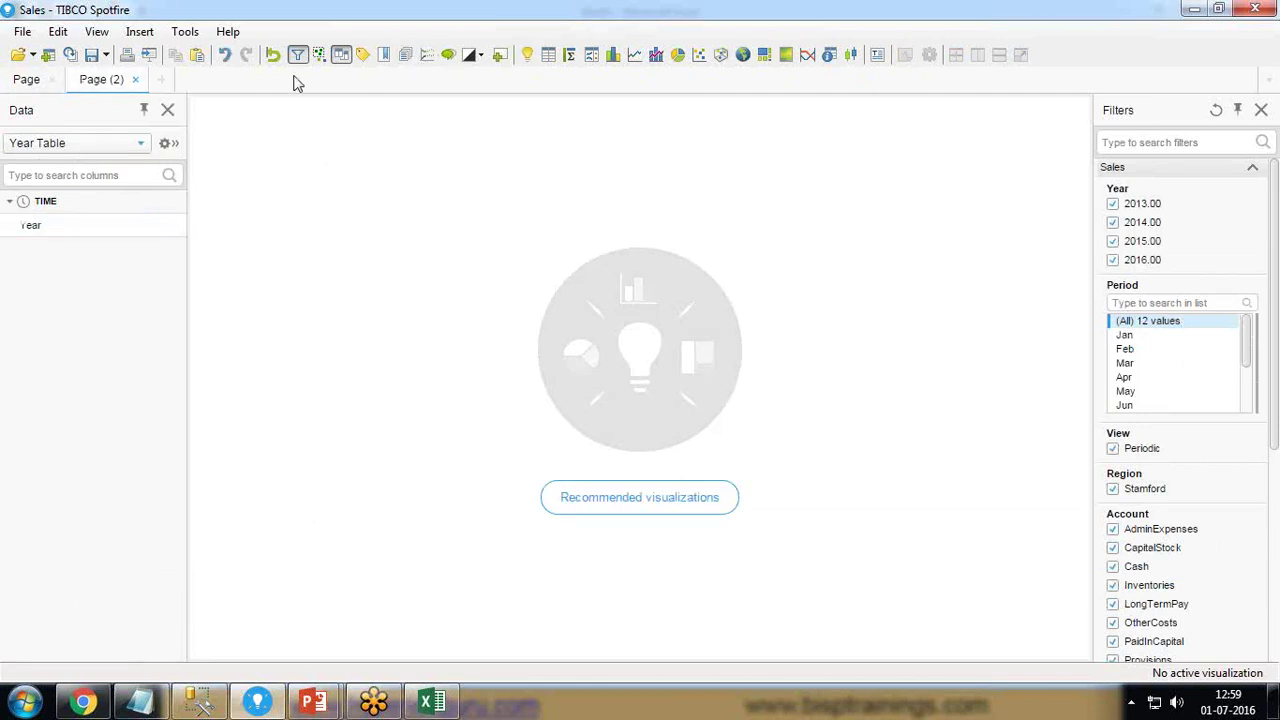
- Add a table visualization to the new page and set its data table to Year Table
click(549, 56)
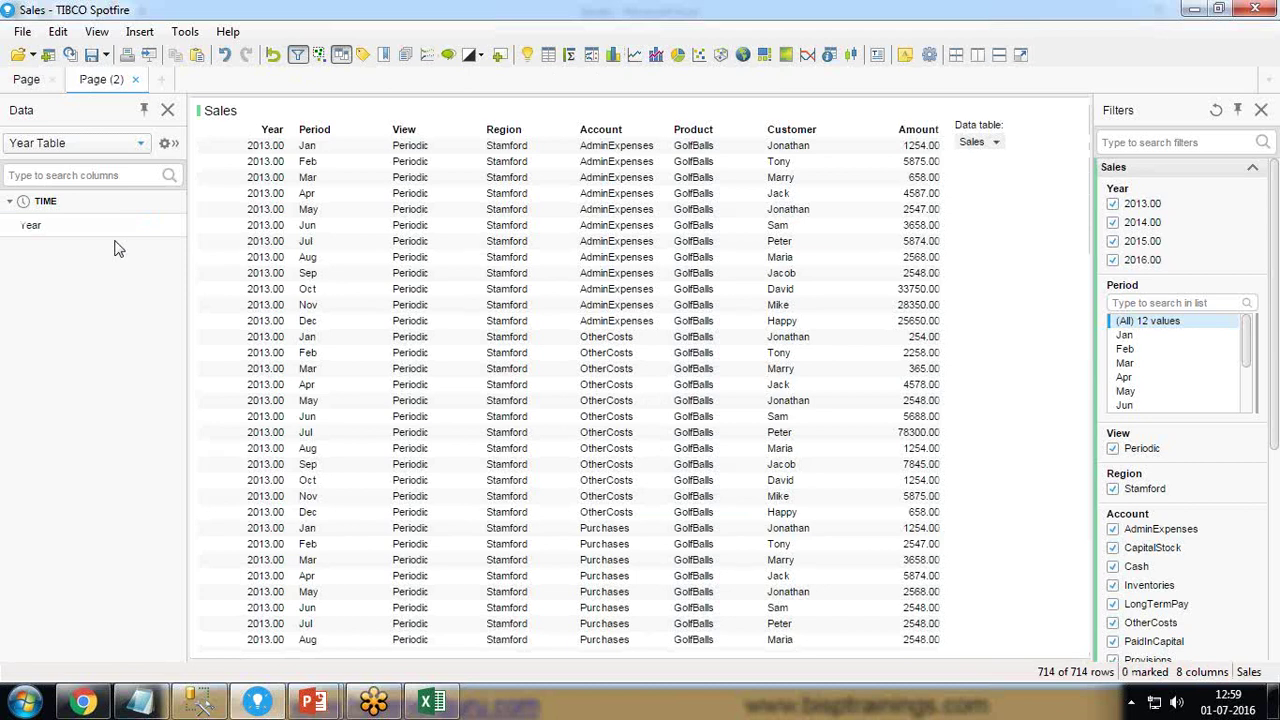
click(997, 148)
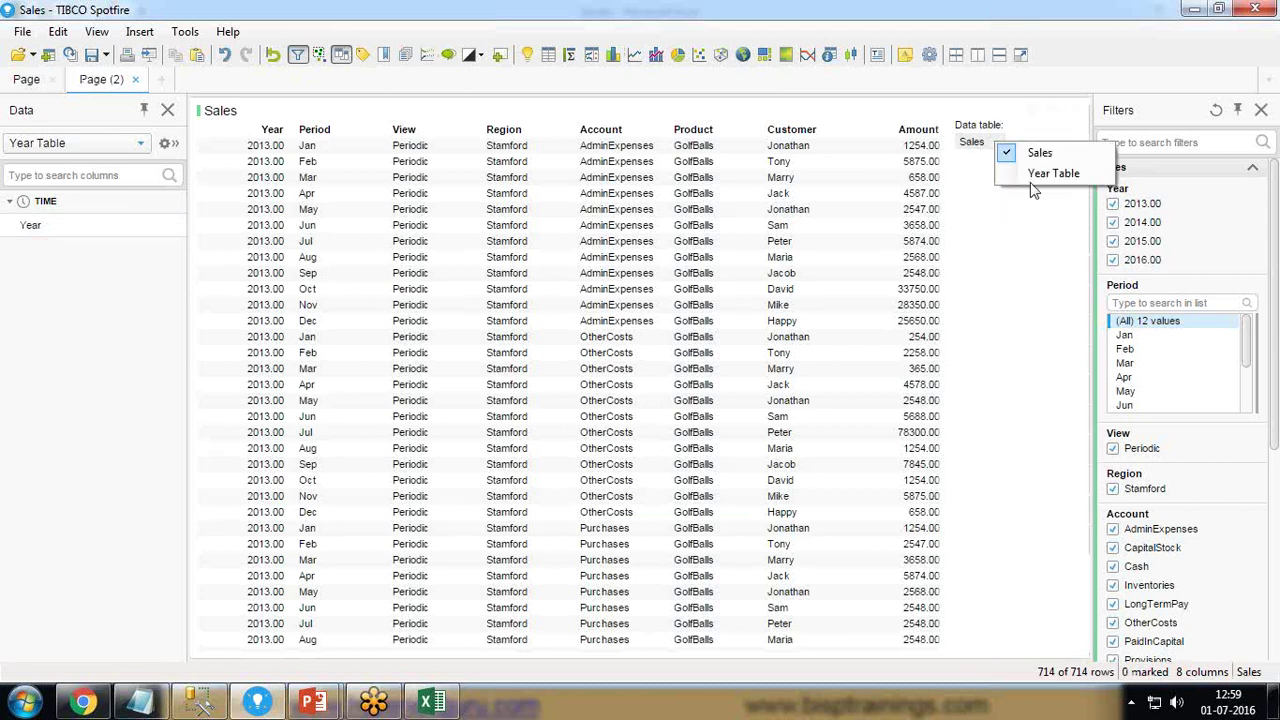
click(1038, 174)
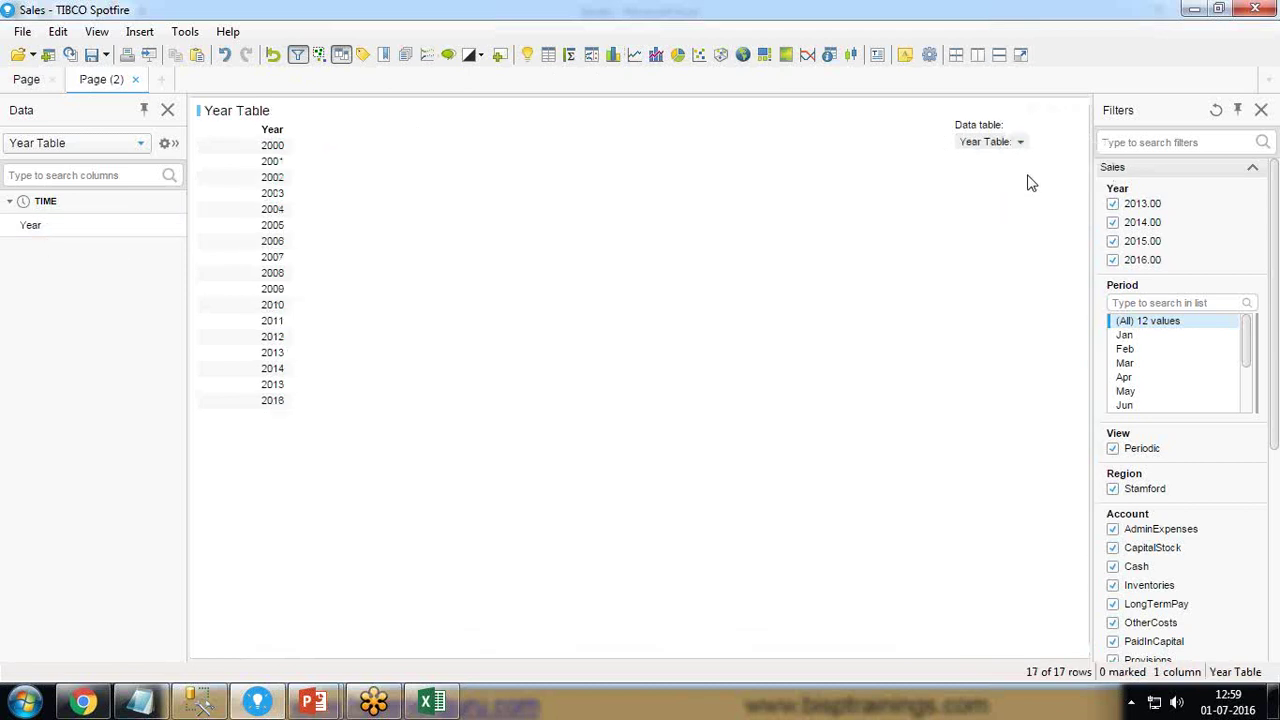
- Compare the two data tables by alternating the table visualization between Sales and Year Table, leaving it on Sales
click(30, 82)
click(128, 85)
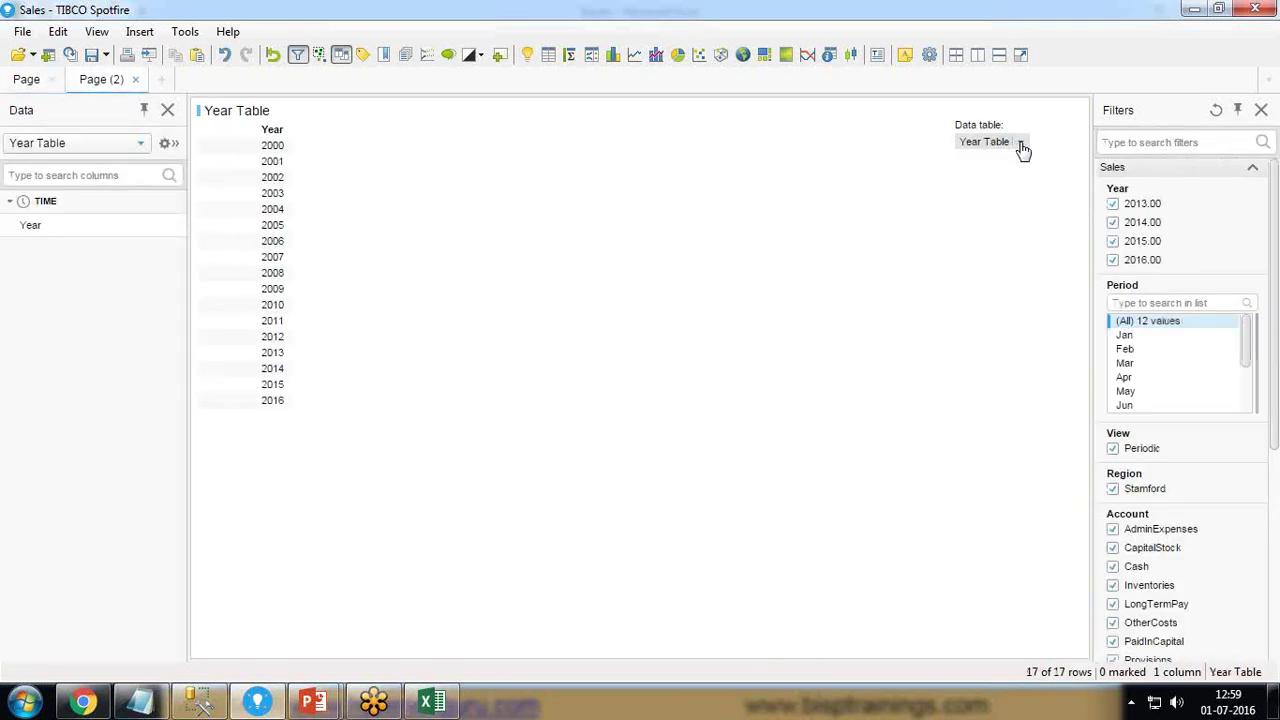
click(1020, 145)
click(1035, 158)
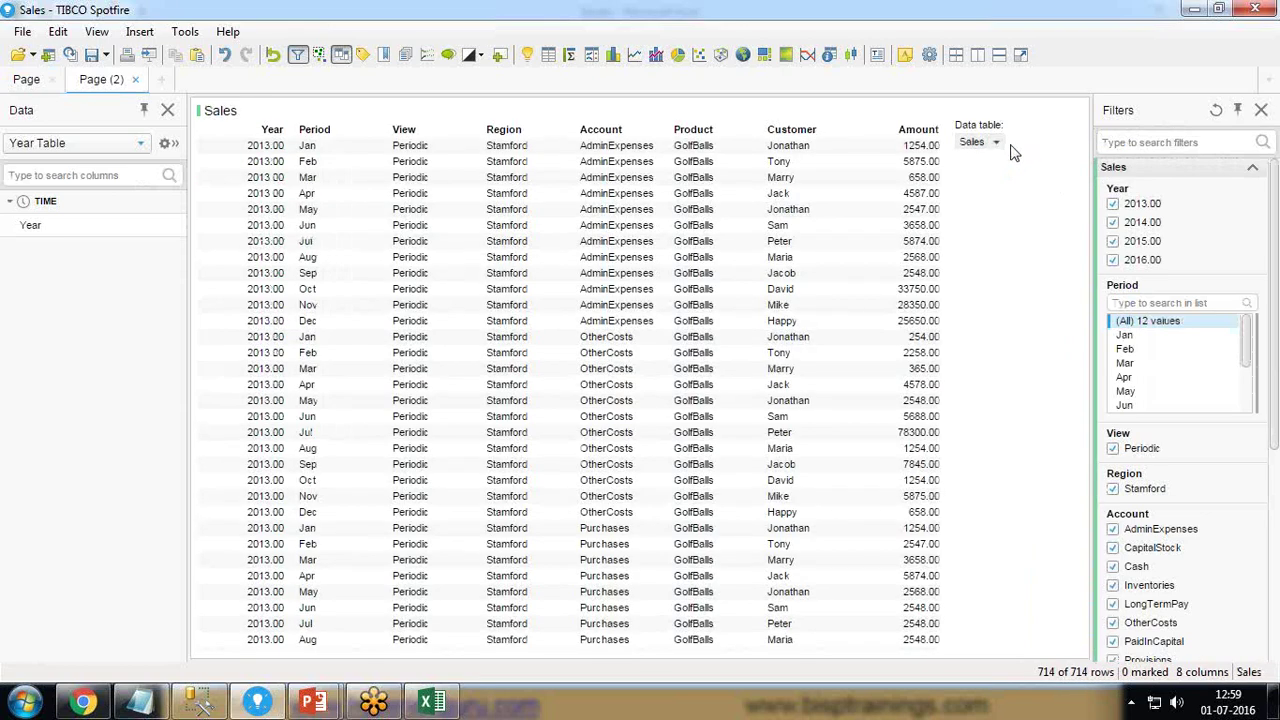
click(1018, 145)
click(1037, 184)
click(1020, 142)
click(1035, 157)
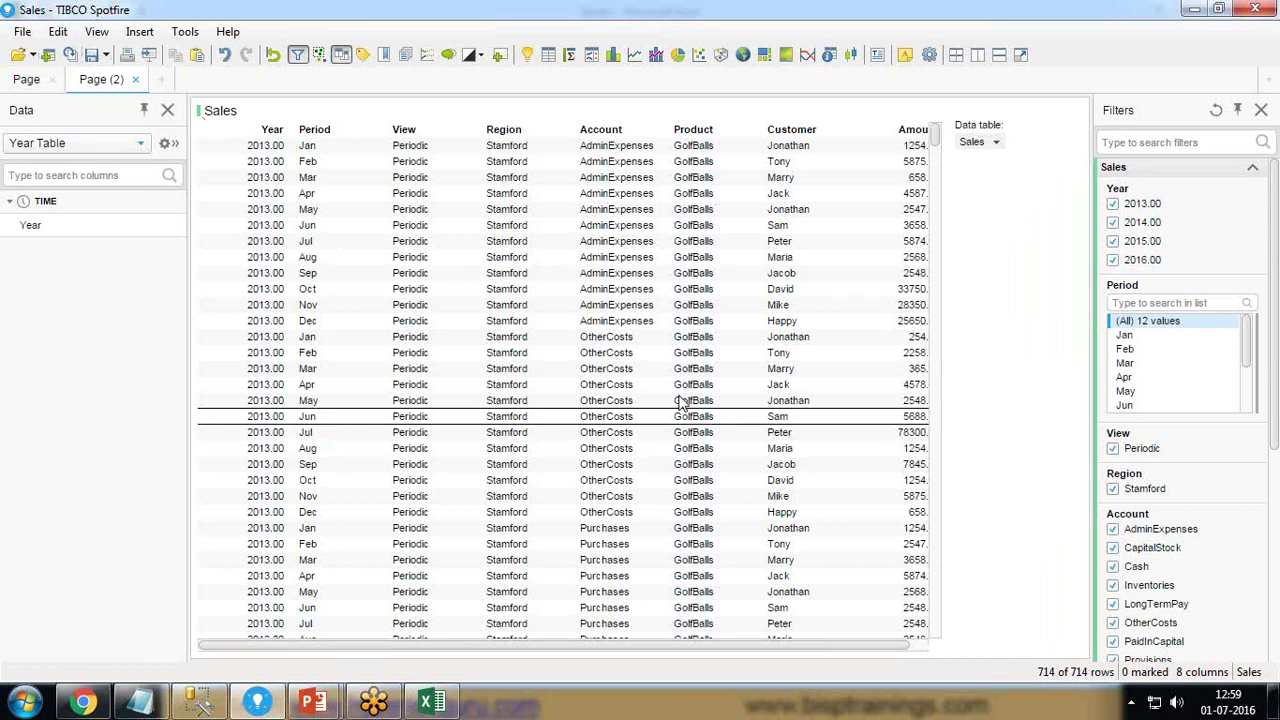
- Open the load settings in the Sales table's Data Table Properties and choose Data on demand
click(57, 31)
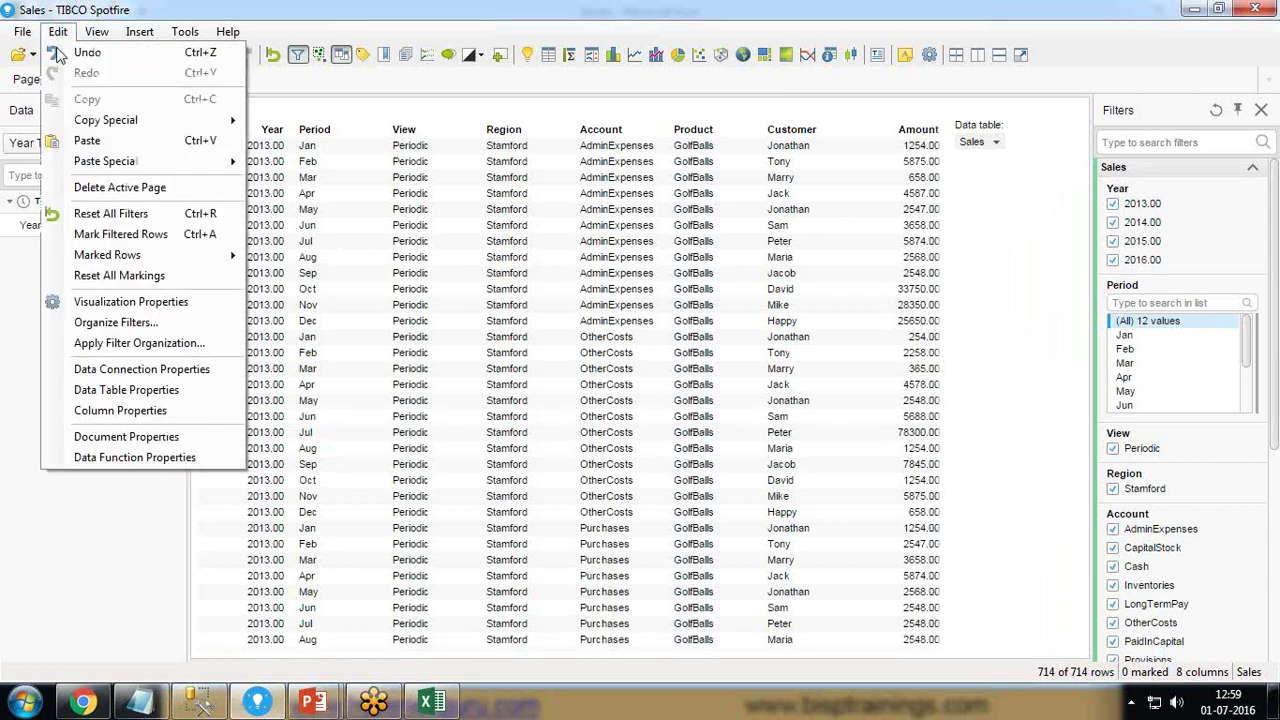
click(137, 391)
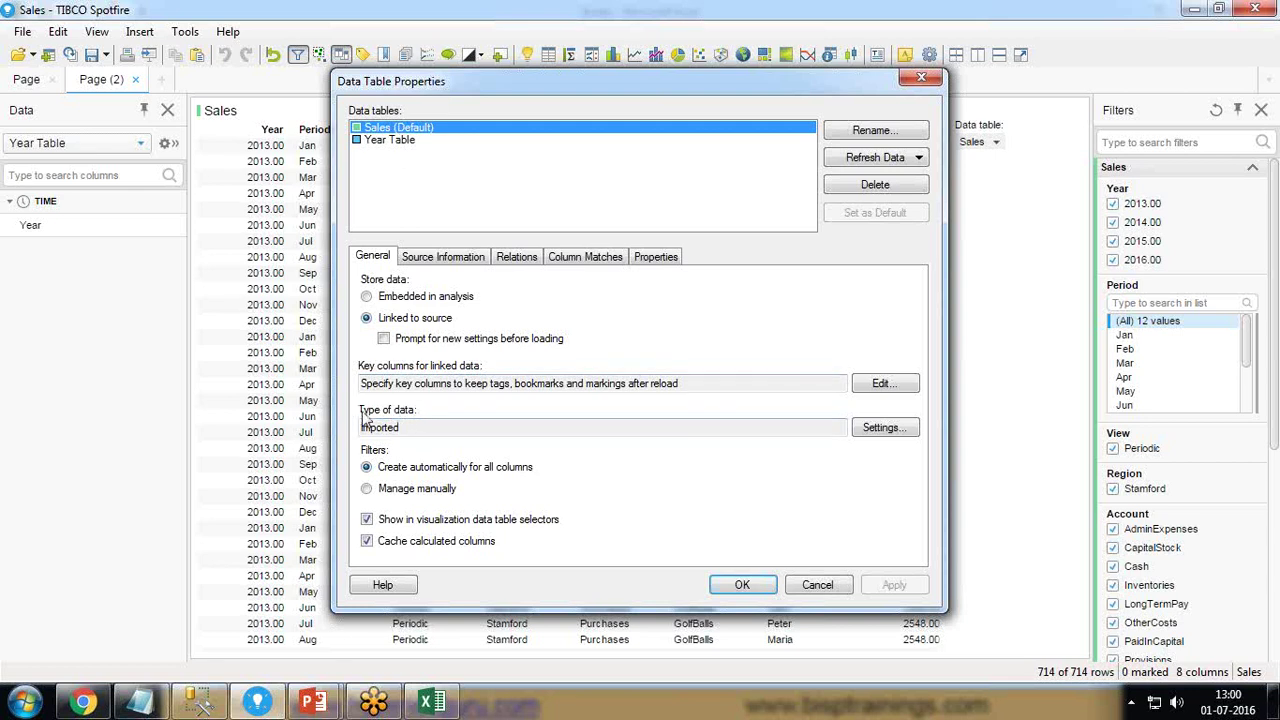
drag(420, 427, 361, 430)
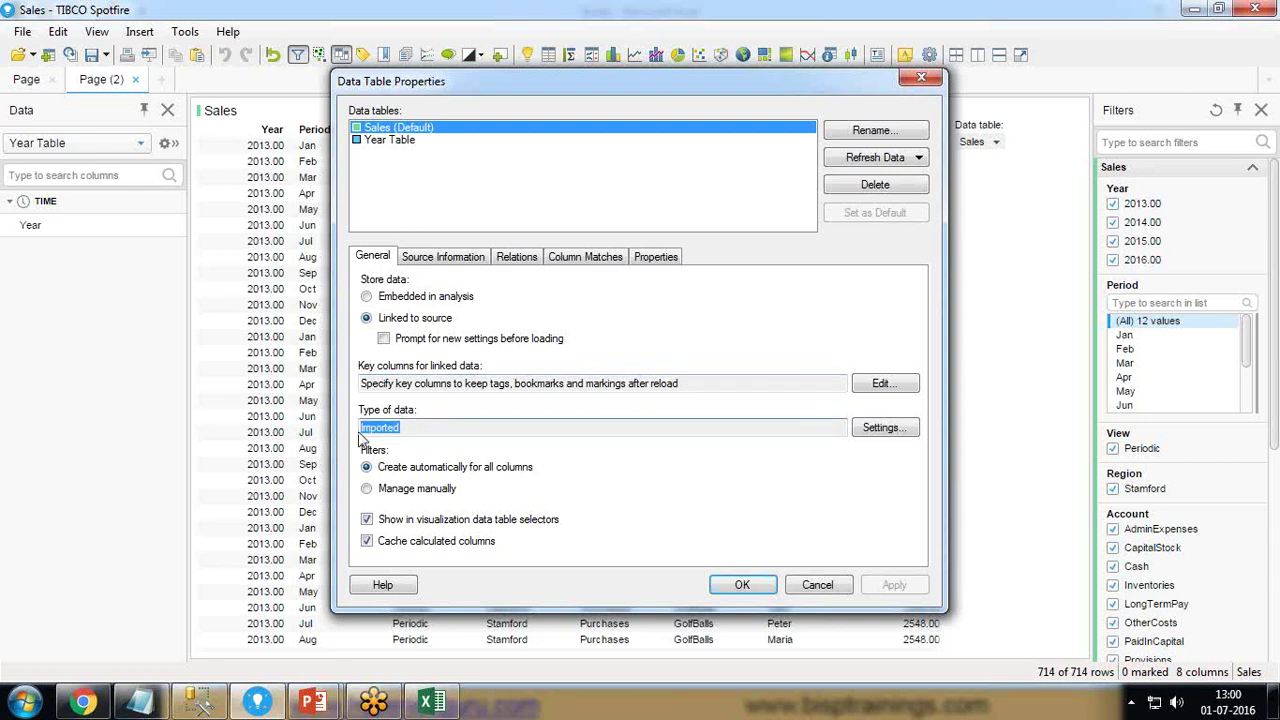
click(884, 428)
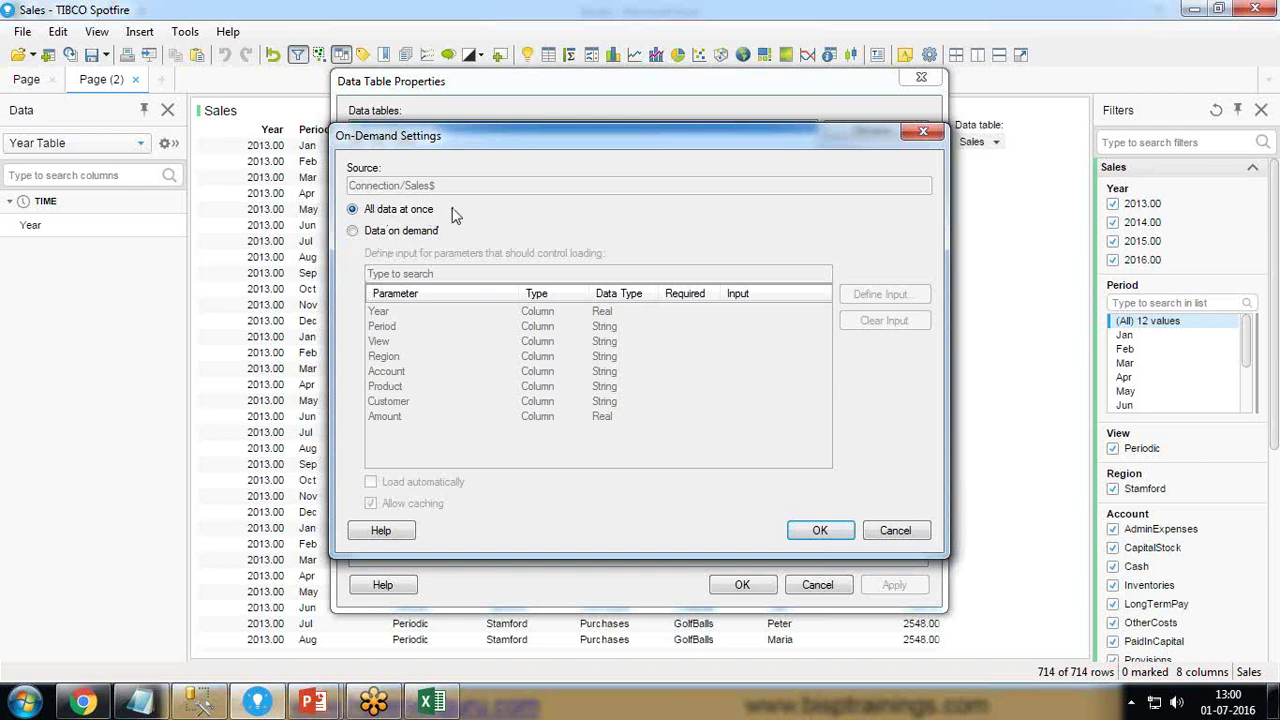
click(353, 232)
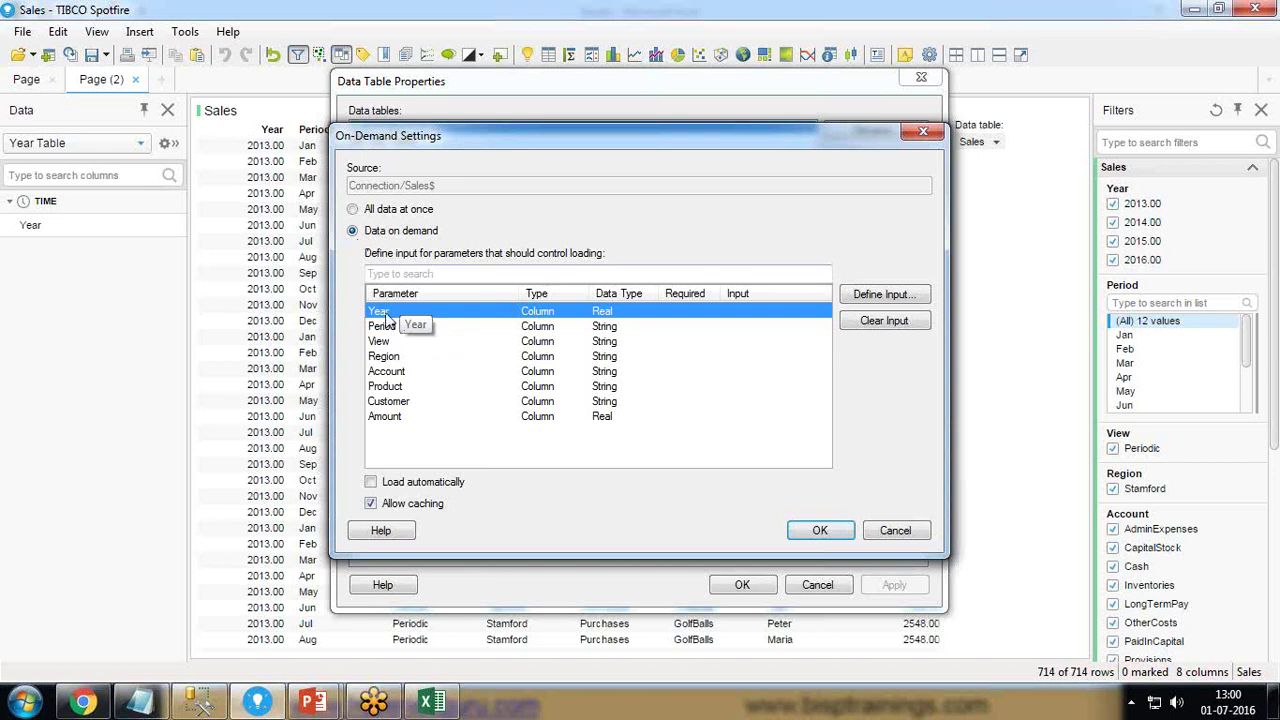
- Define the Year parameter's input as values from the Year column of Year Table
click(888, 296)
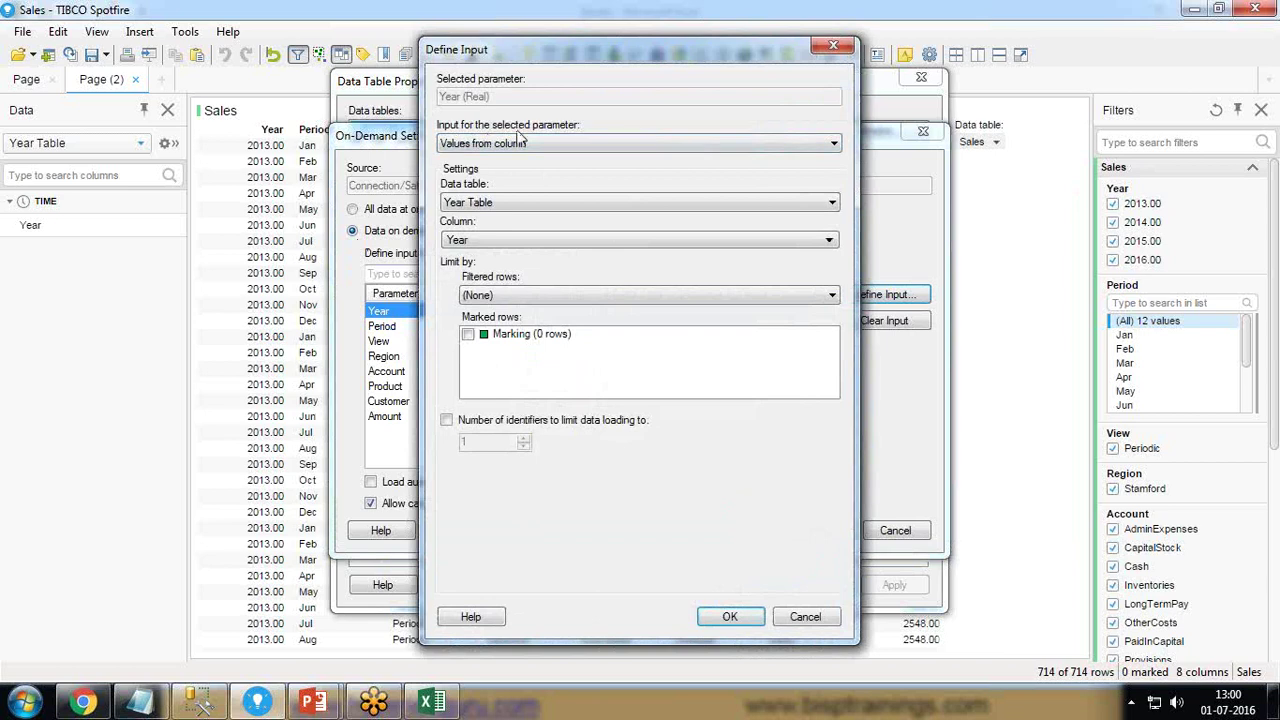
click(546, 142)
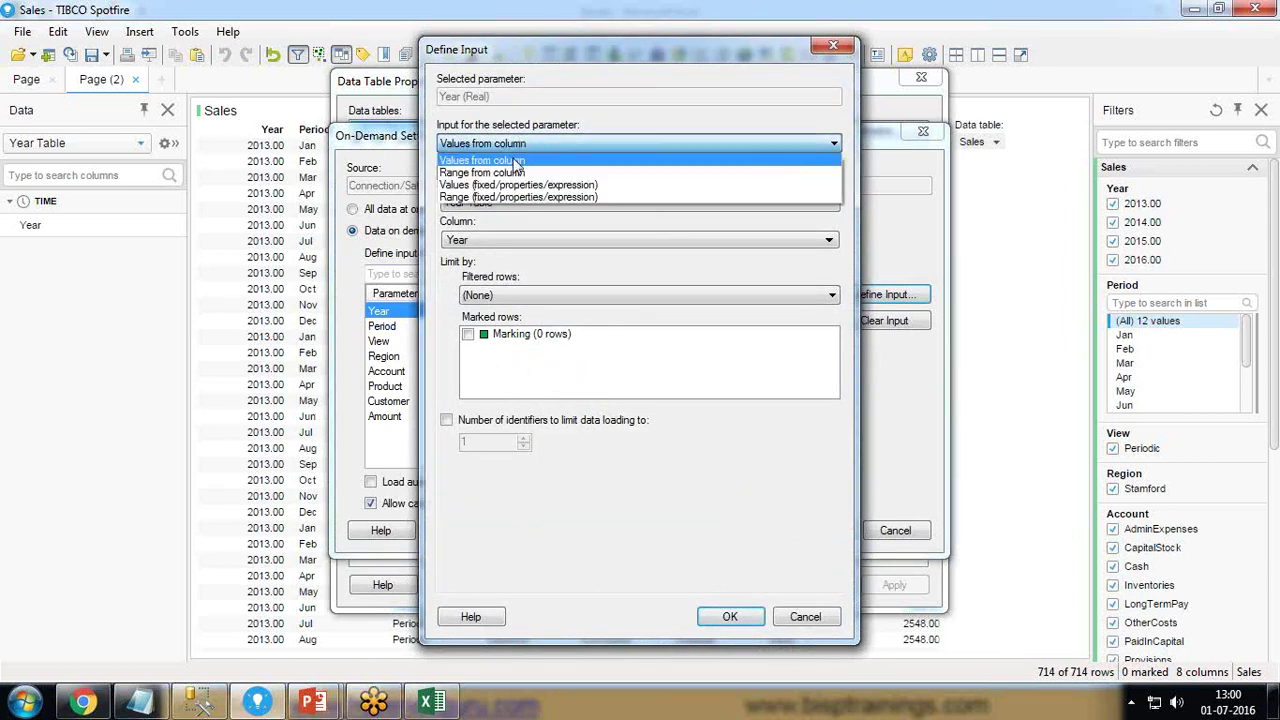
click(510, 160)
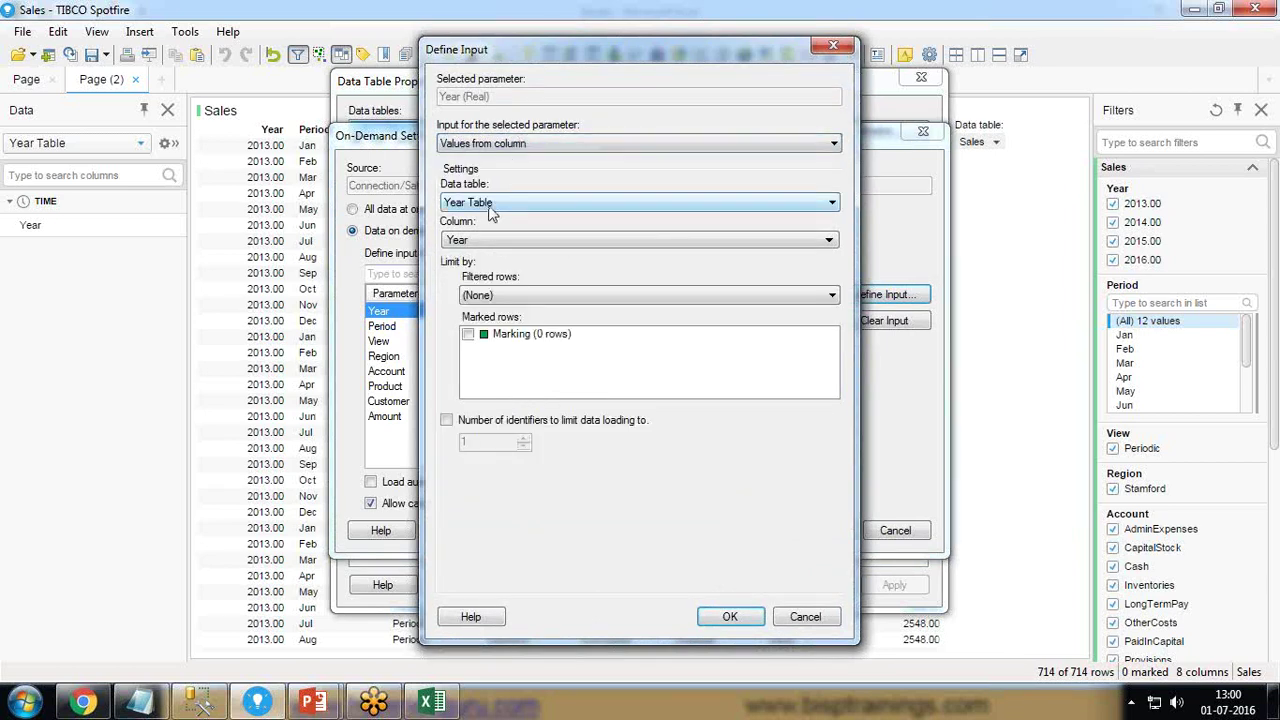
click(489, 241)
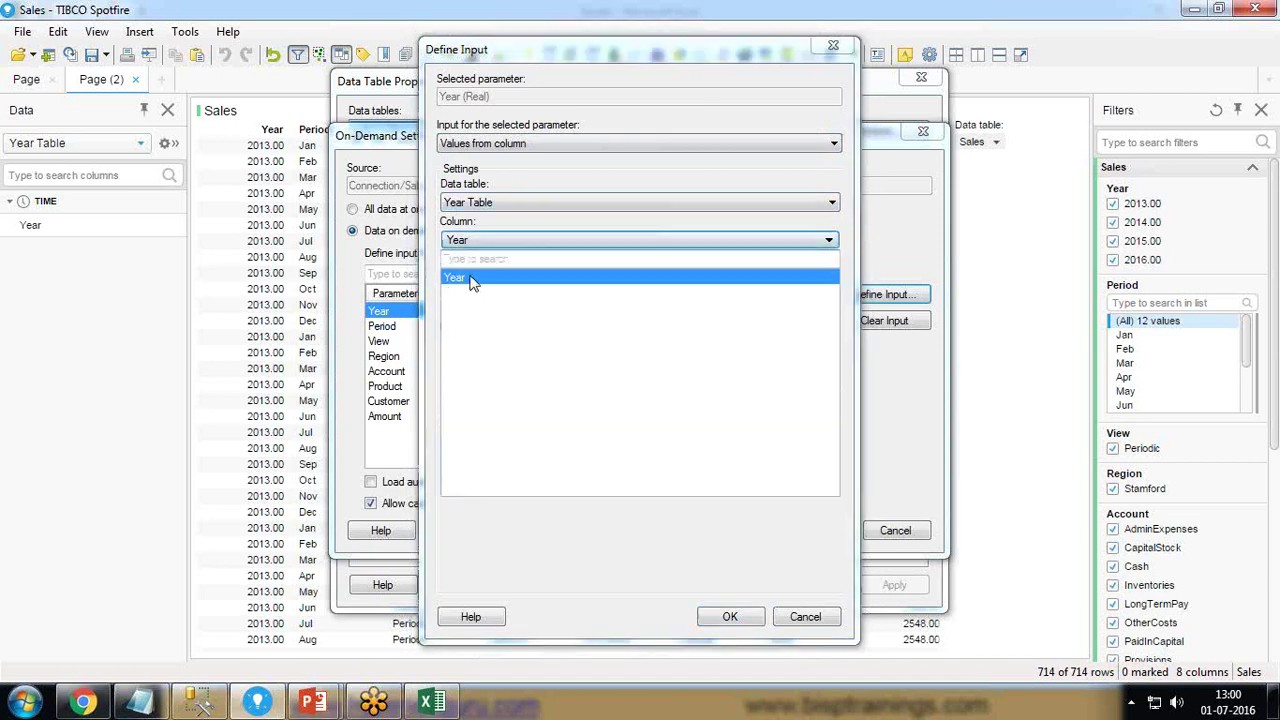
click(474, 279)
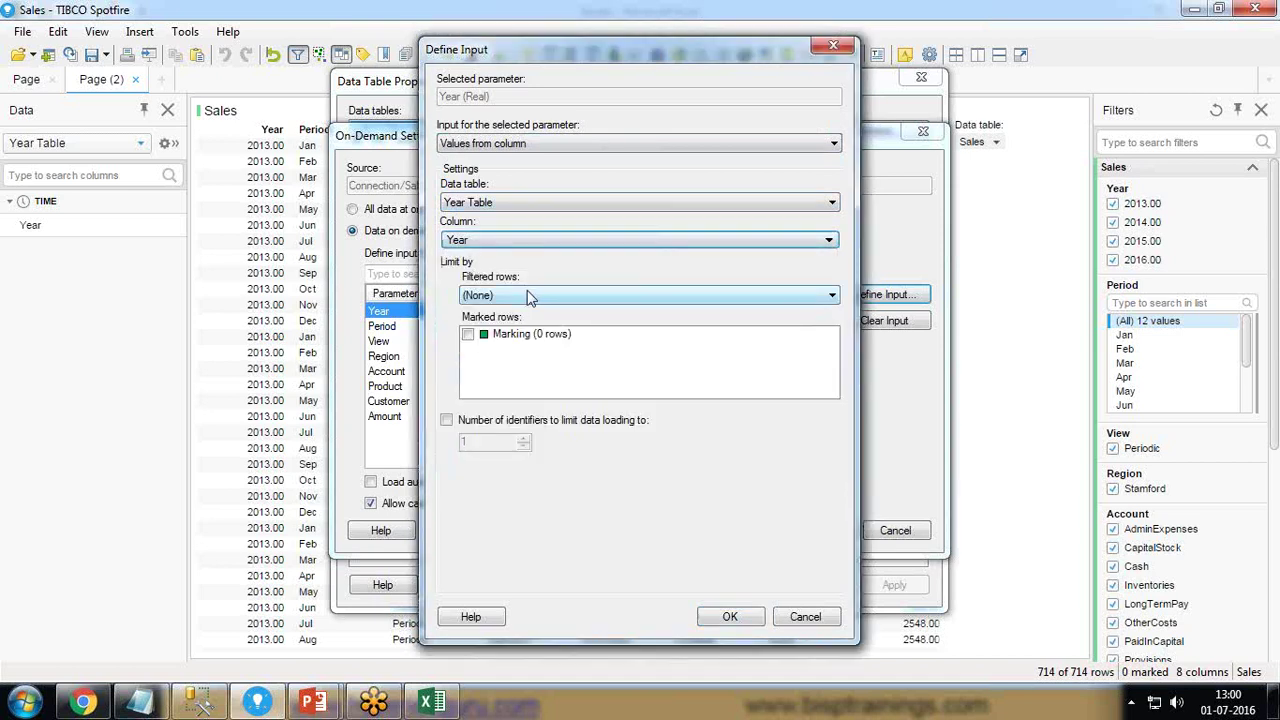
- Switch to Excel and review the list of years in column A of Book1
click(507, 295)
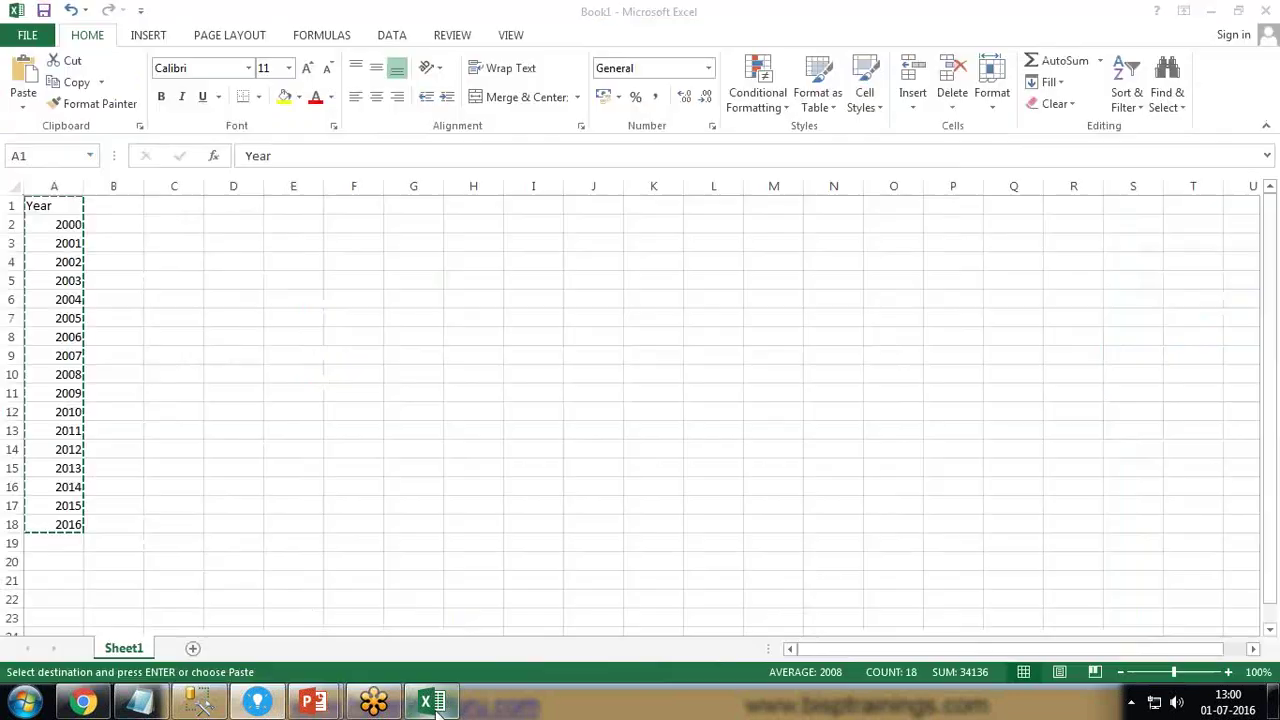
key(ctrl+v)
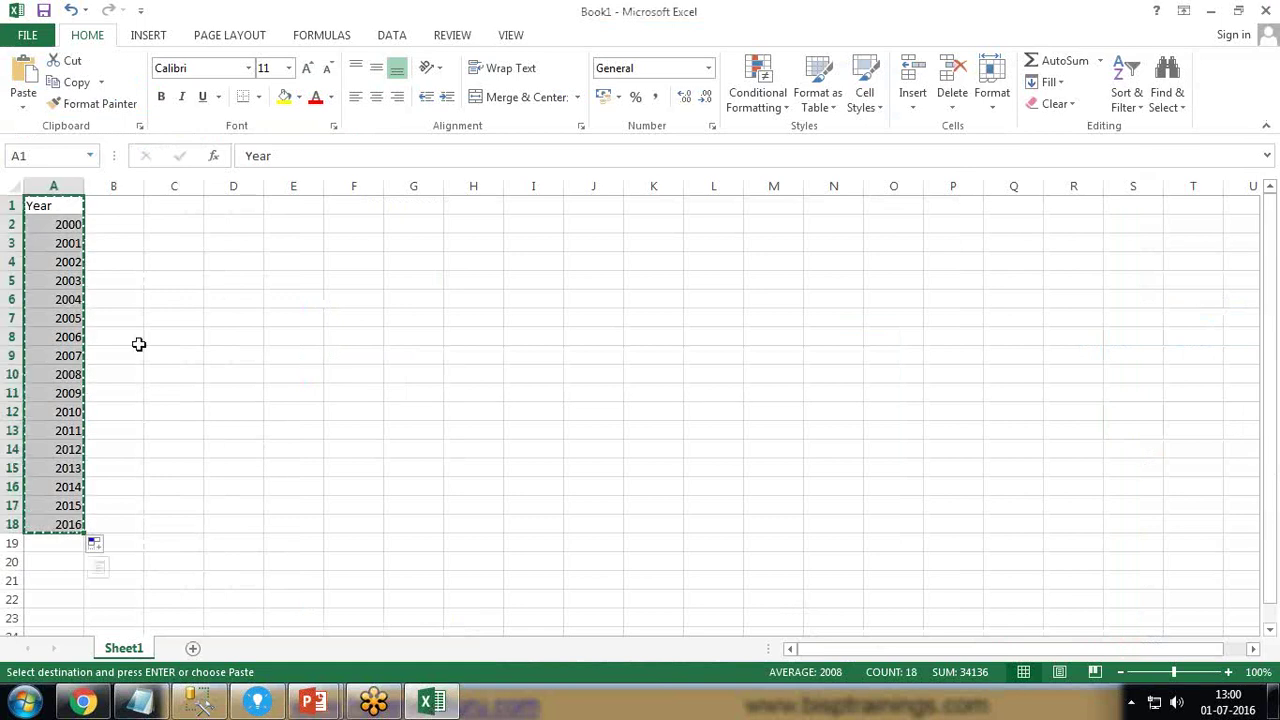
drag(110, 395, 95, 332)
drag(54, 228, 63, 524)
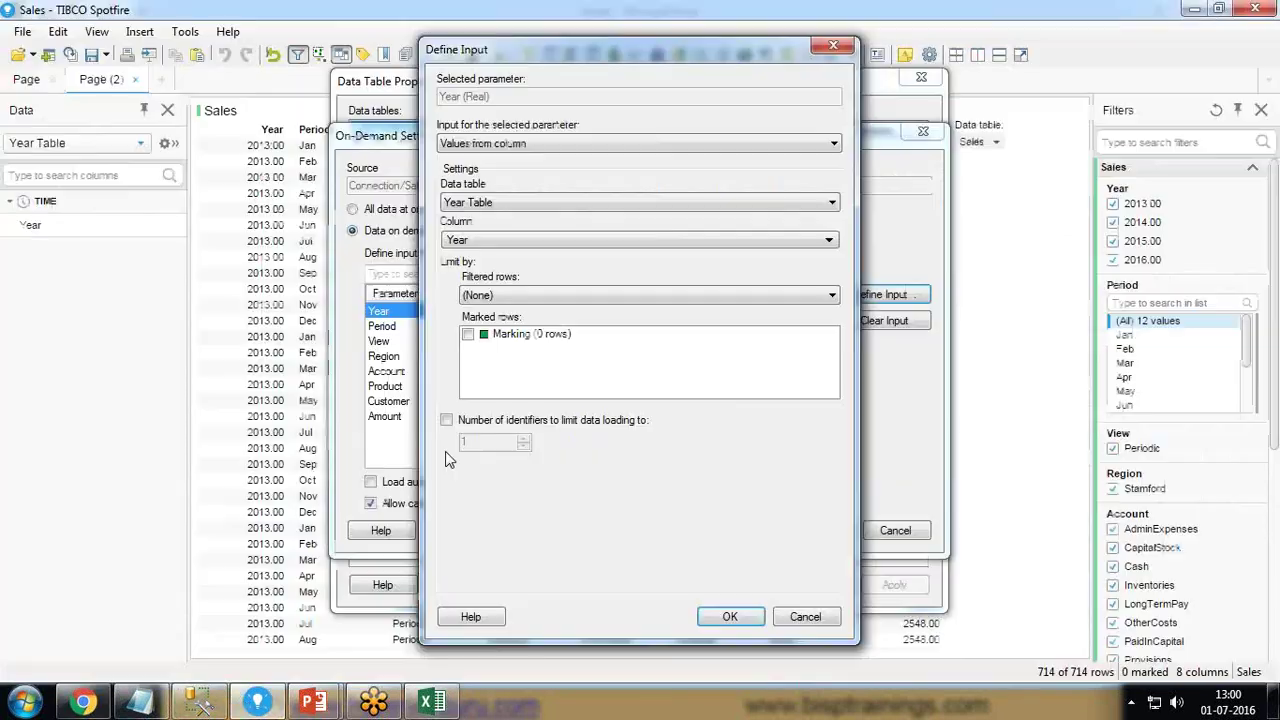
- In Spotfire, limit the Year parameter's input to the rows filtered by Filtering scheme and accept the input definition
click(496, 295)
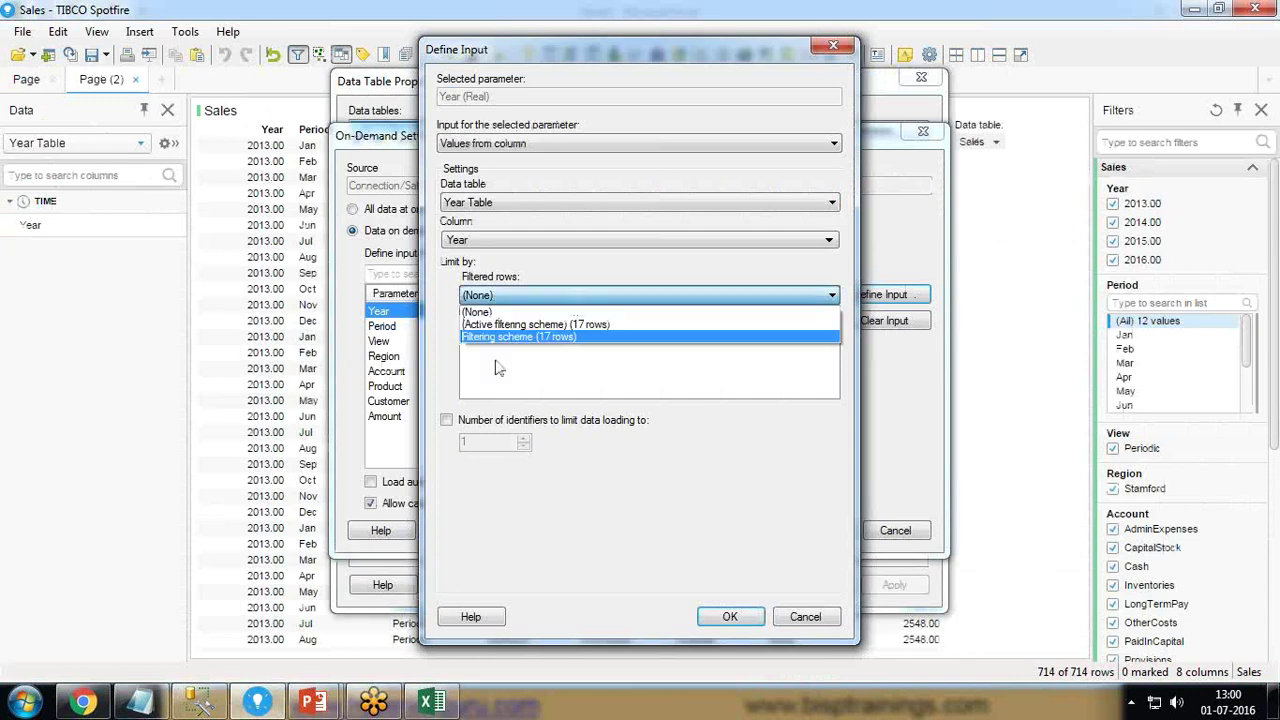
click(503, 337)
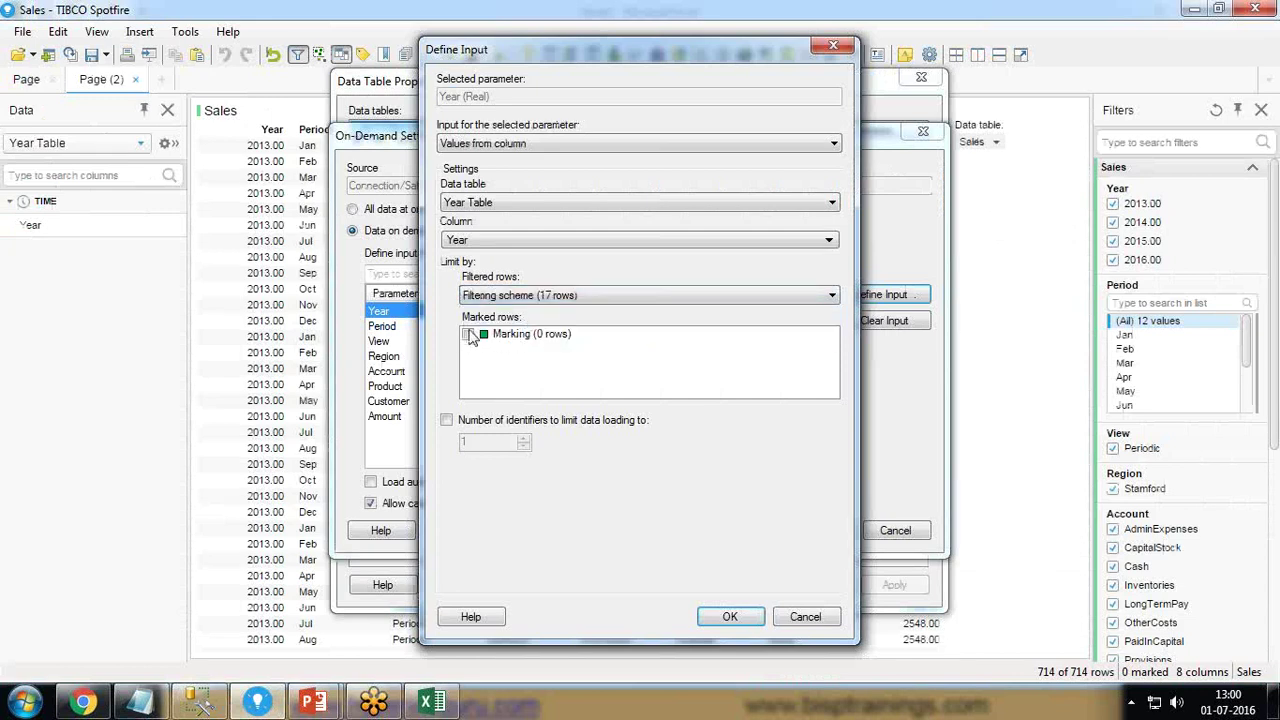
click(734, 617)
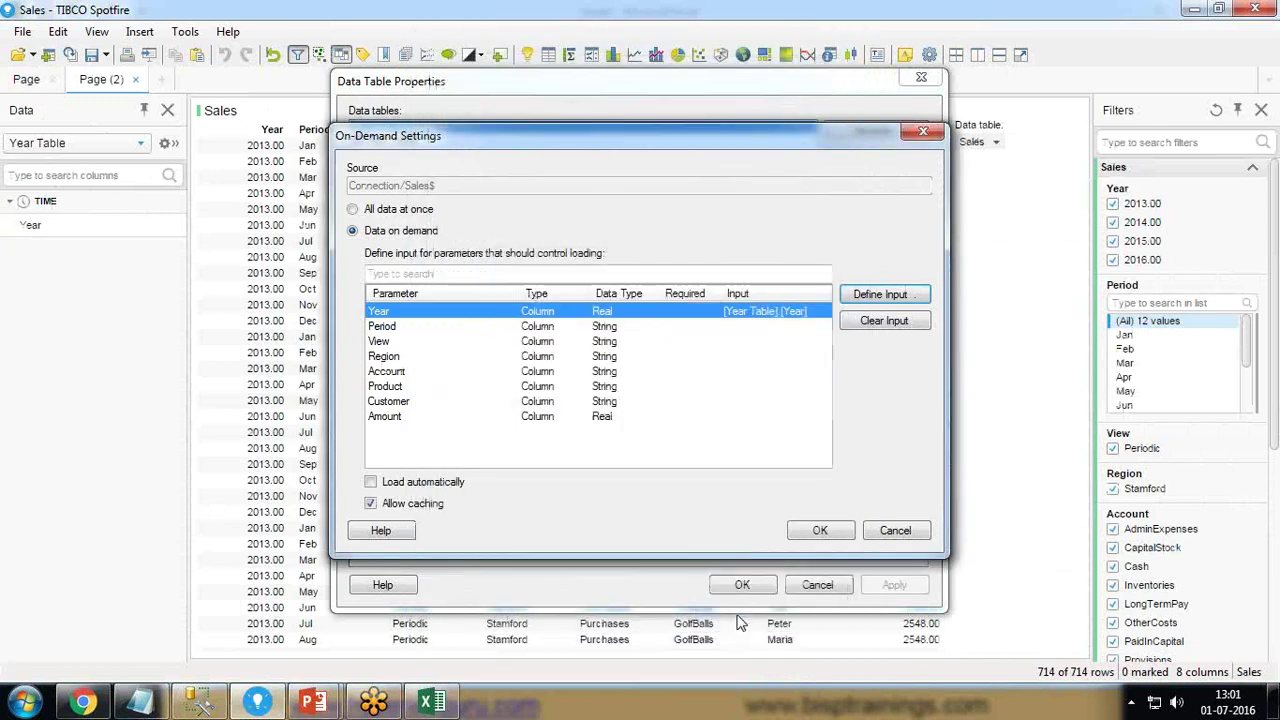
- Accept the on-demand settings and apply them to the Sales data table, closing its properties
click(818, 531)
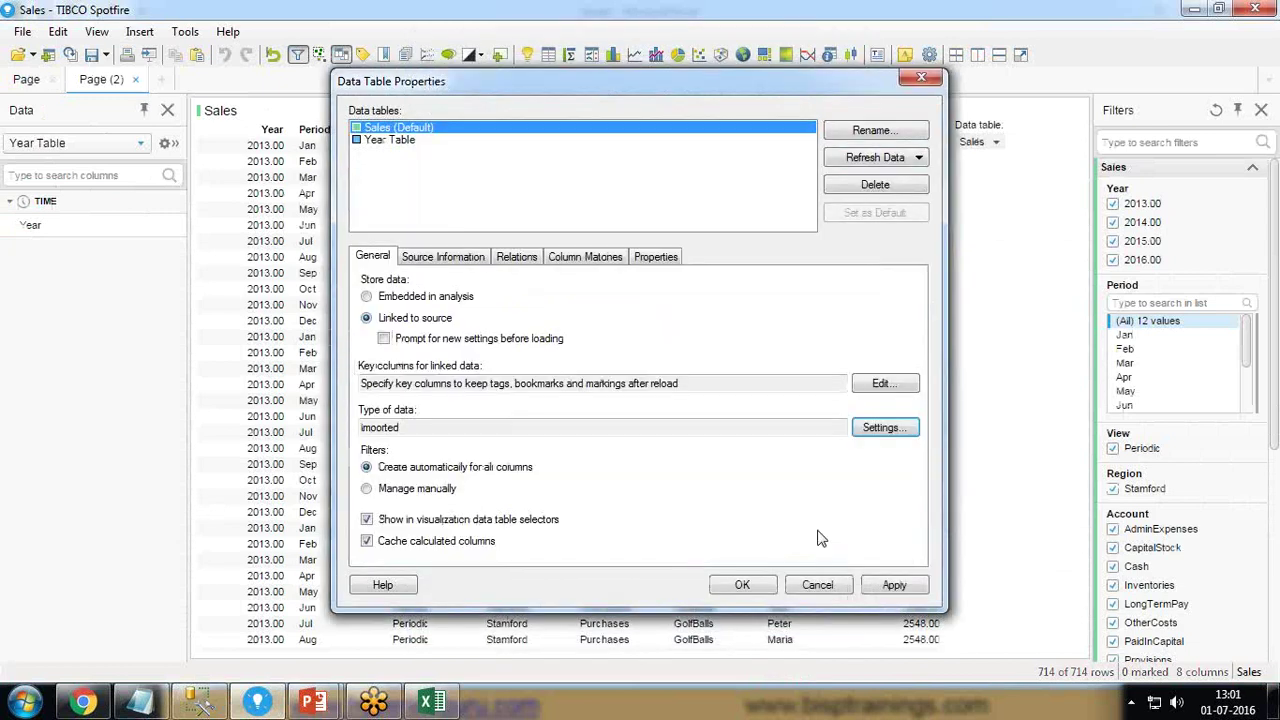
click(894, 585)
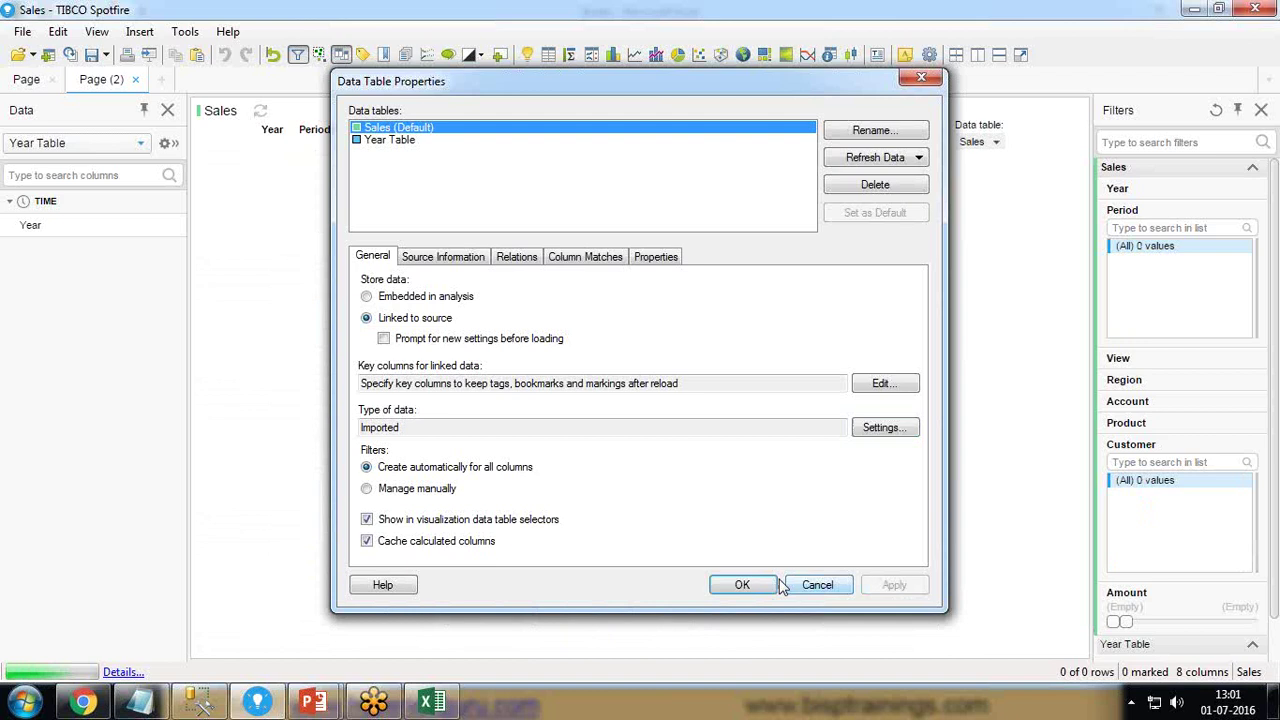
click(743, 585)
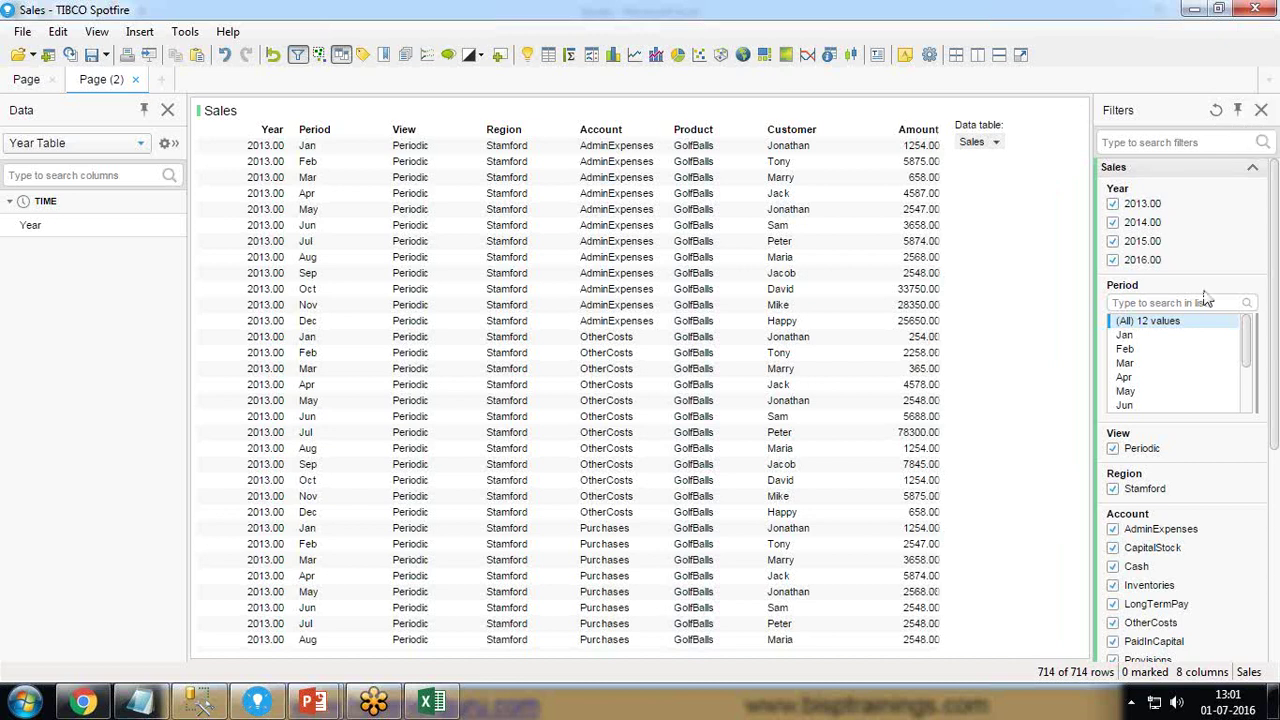
- Organize the filters on Page (2) to hide the Sales table's Period, View, Region, Account, Product, Customer and Amount filters
right_click(1155, 115)
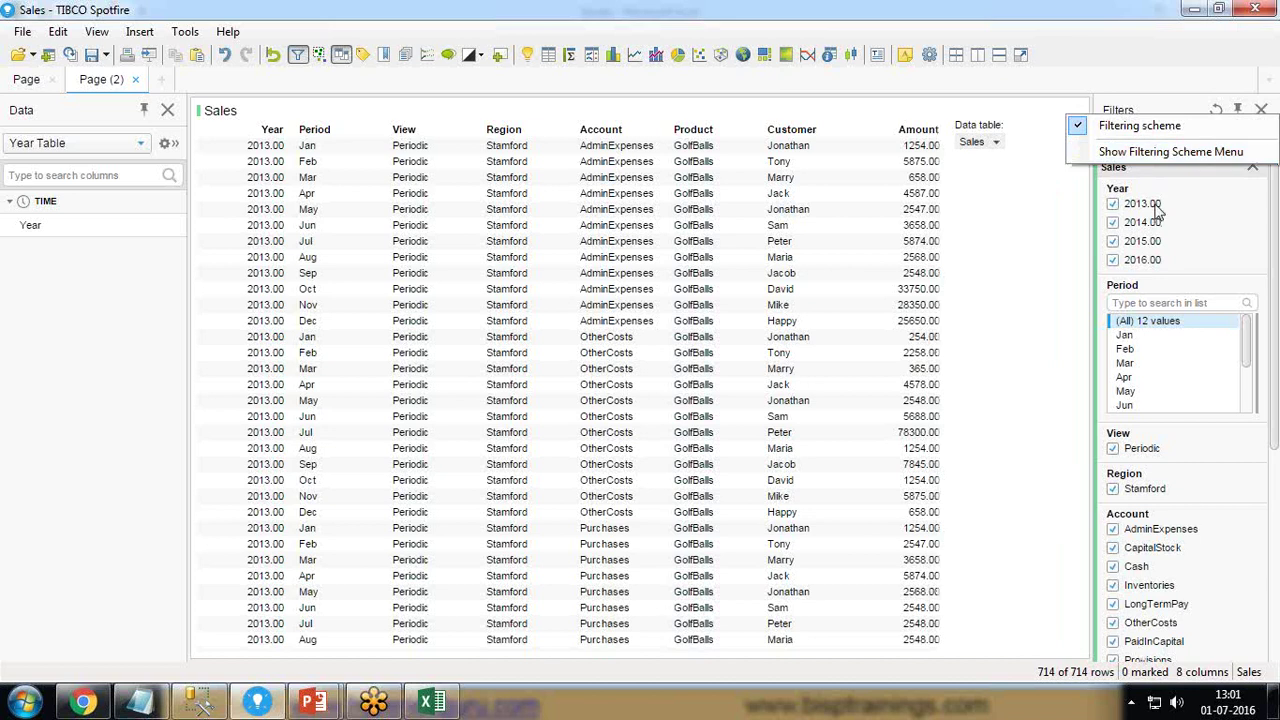
click(1160, 120)
right_click(1235, 640)
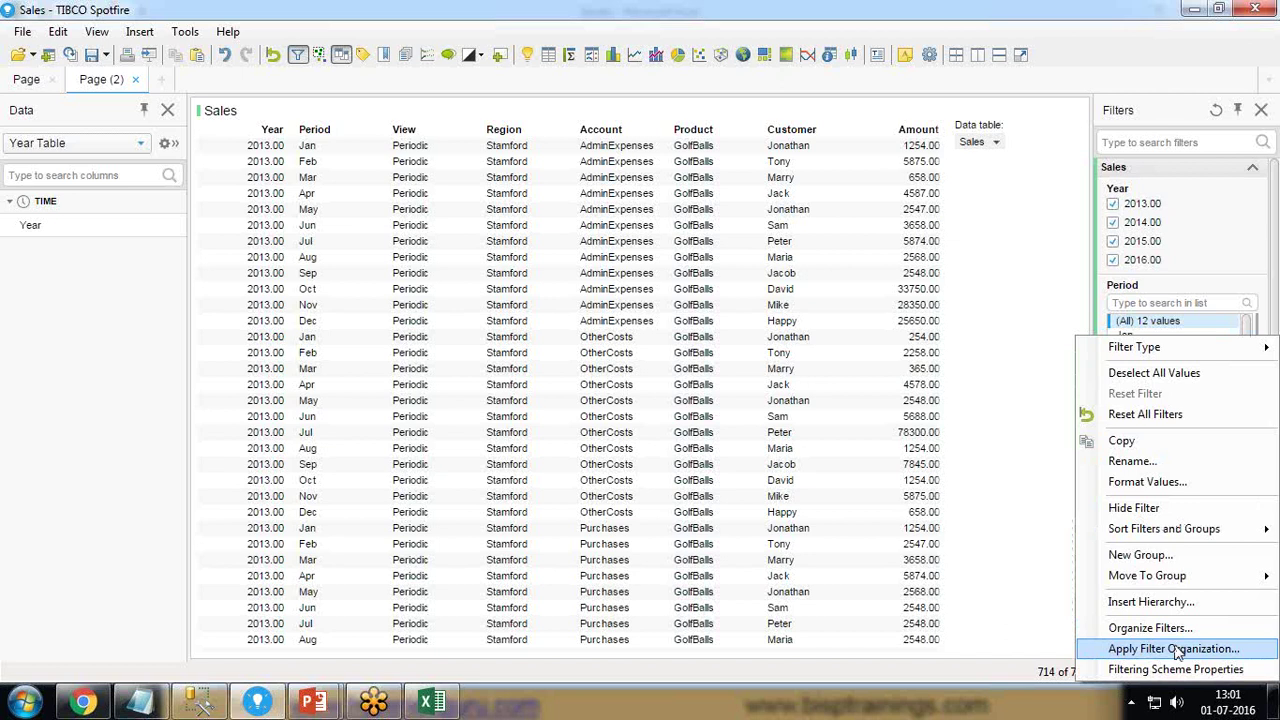
click(1150, 627)
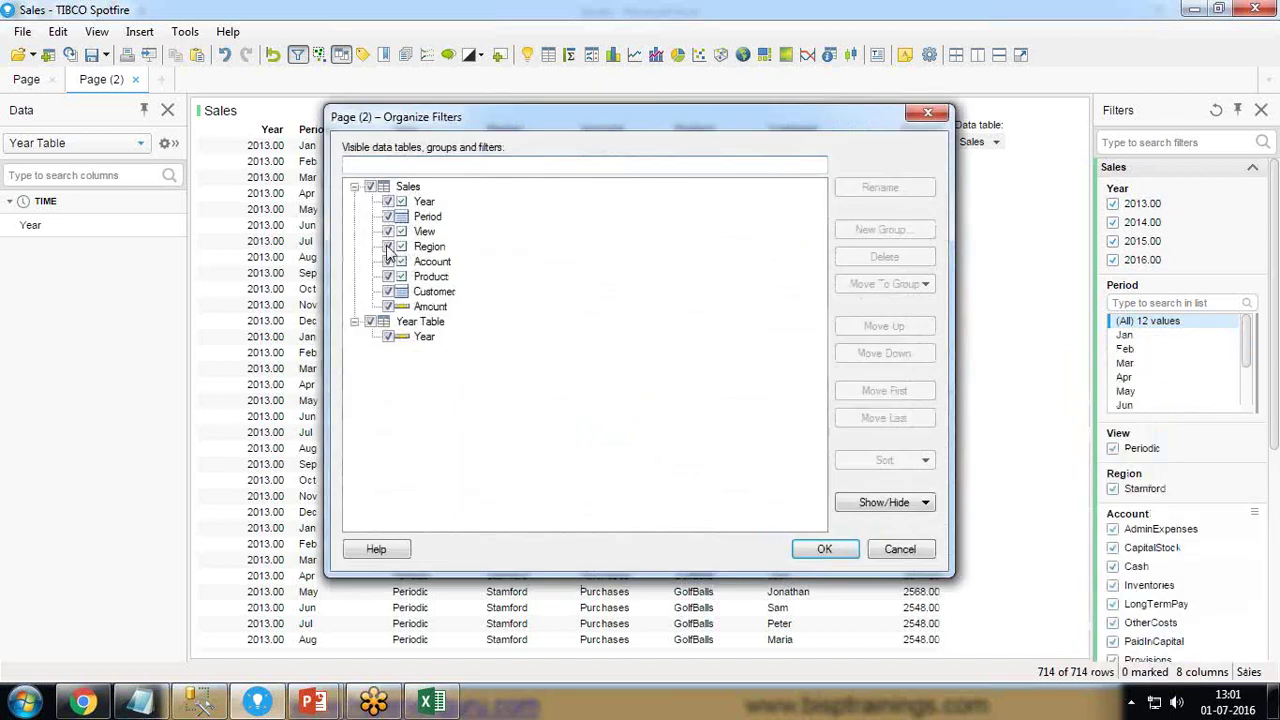
click(388, 216)
click(388, 231)
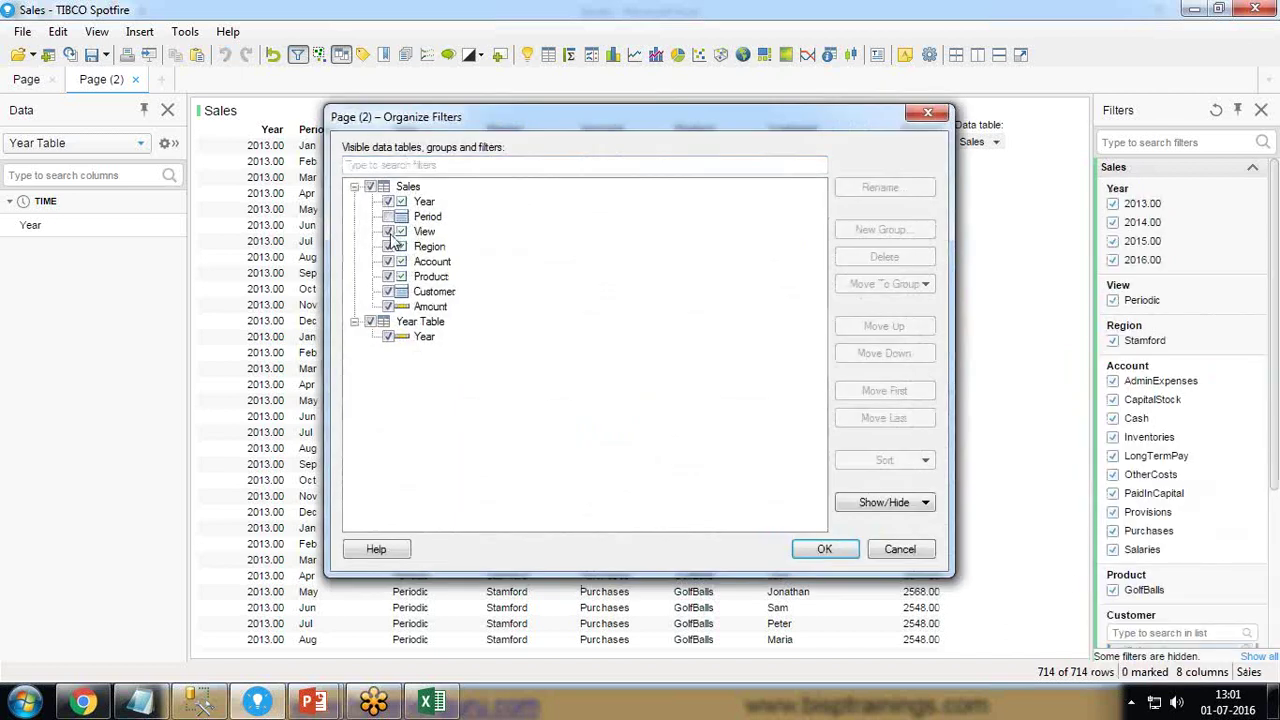
click(388, 246)
click(388, 261)
click(388, 276)
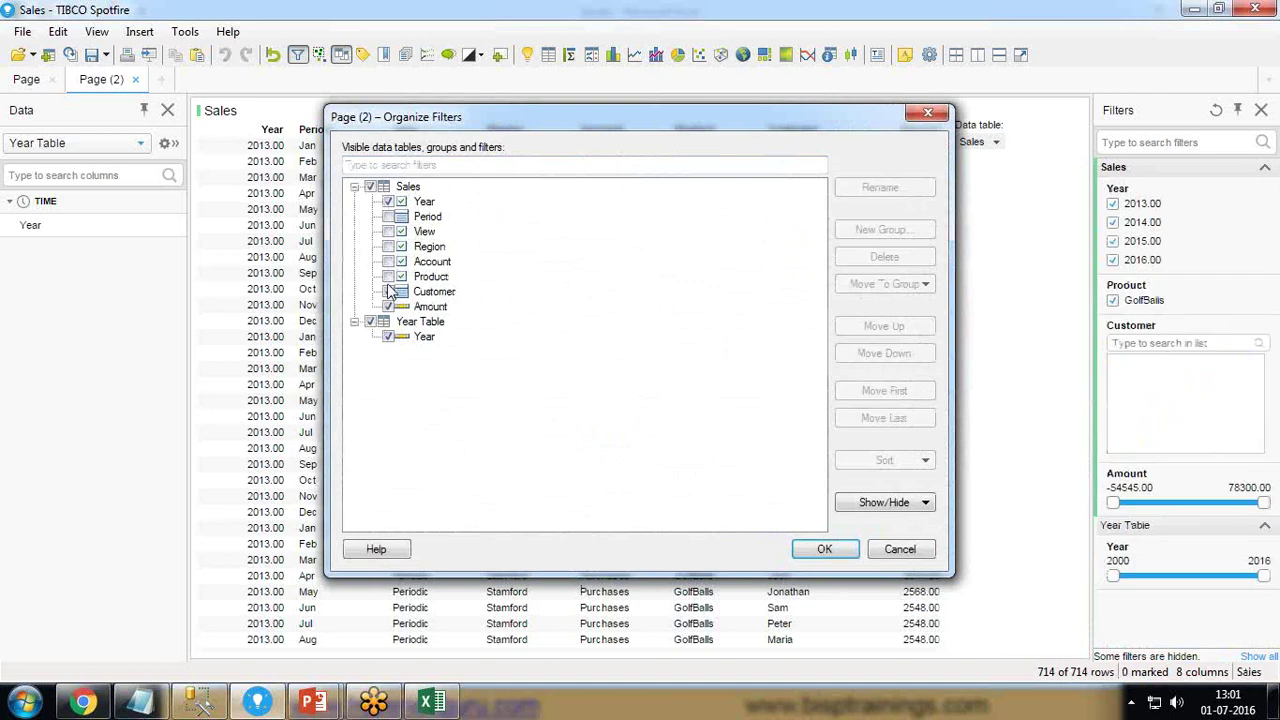
click(388, 306)
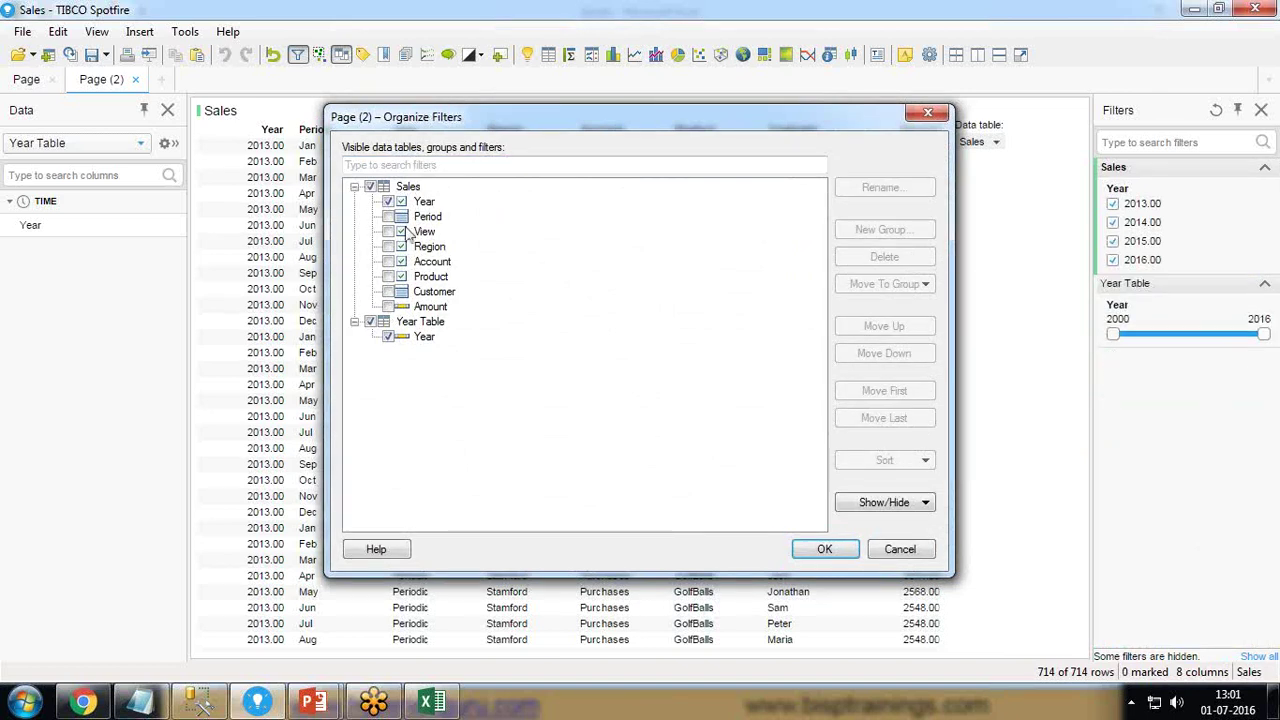